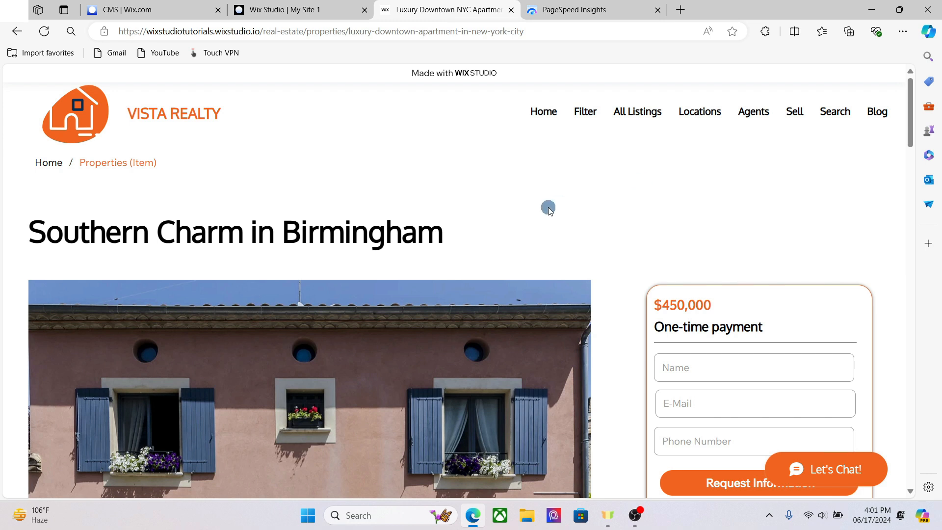
- Look through the Southern Charm in Birmingham property page, including its contact form, description, map, photo gallery and tour scheduling form
{"action": "left_click_drag", "start_coordinate": [919, 141], "coordinate": [911, 167]}
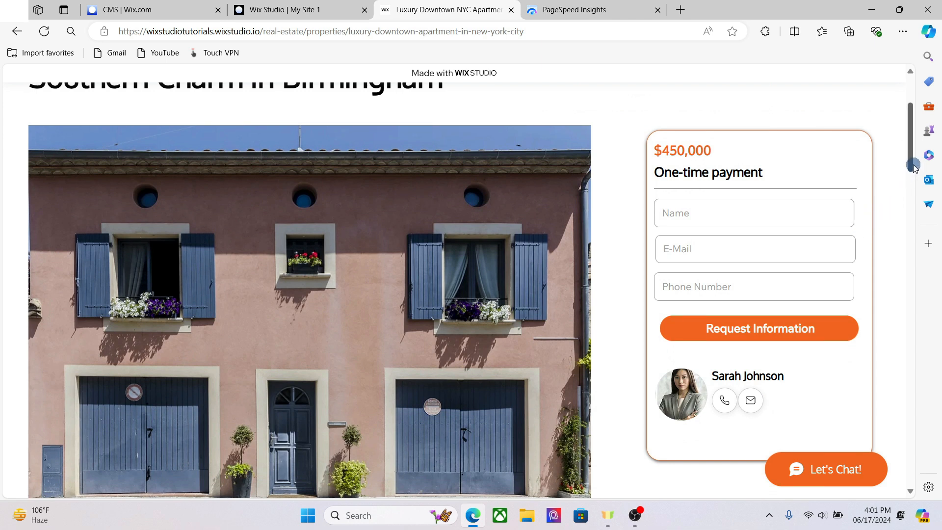
{"action": "scroll", "coordinate": [908, 176], "scroll_direction": "down", "scroll_amount": 2}
{"action": "left_click_drag", "start_coordinate": [905, 178], "coordinate": [911, 244]}
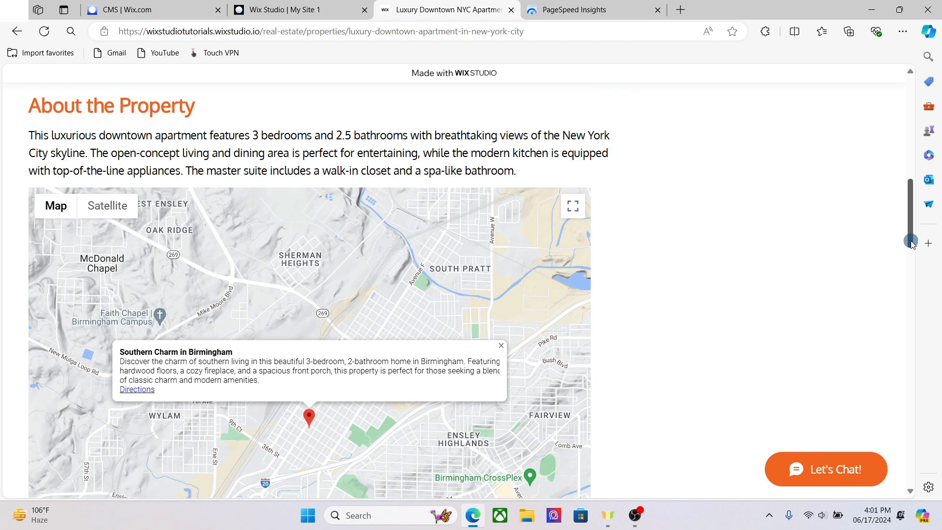
{"action": "triple_click", "coordinate": [458, 153]}
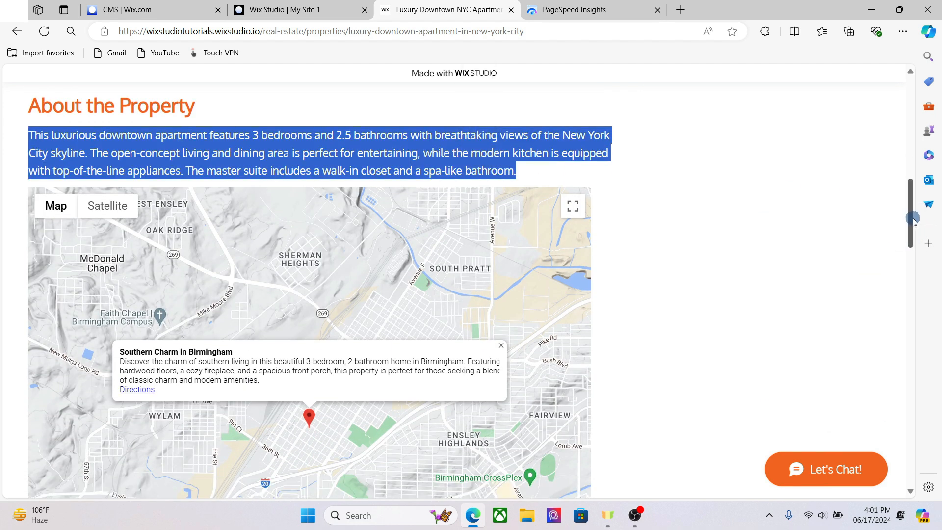
{"action": "left_click_drag", "start_coordinate": [914, 221], "coordinate": [914, 241]}
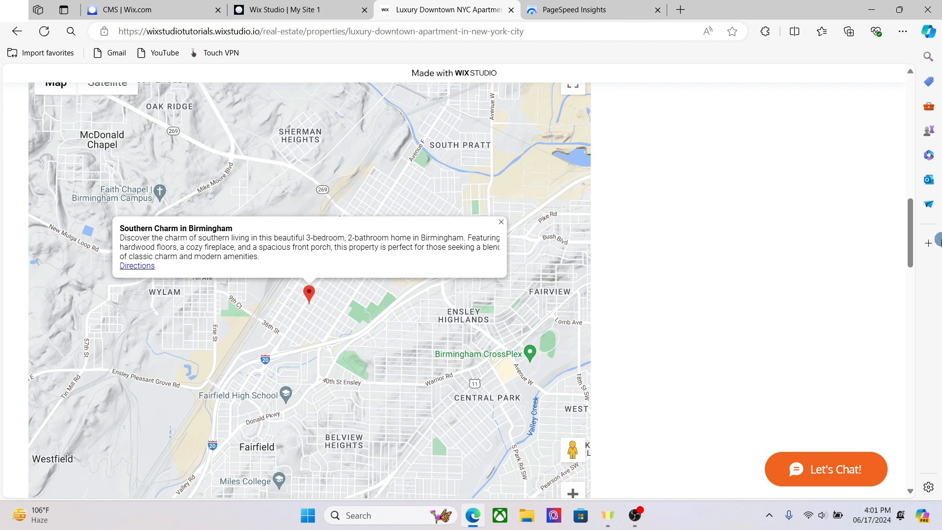
{"action": "left_click_drag", "start_coordinate": [914, 253], "coordinate": [905, 338]}
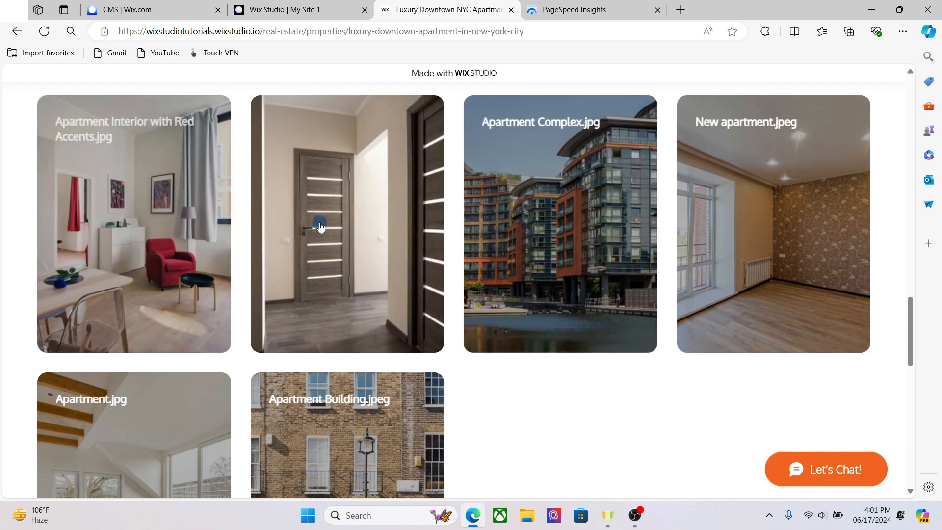
{"action": "left_click_drag", "start_coordinate": [913, 326], "coordinate": [902, 411]}
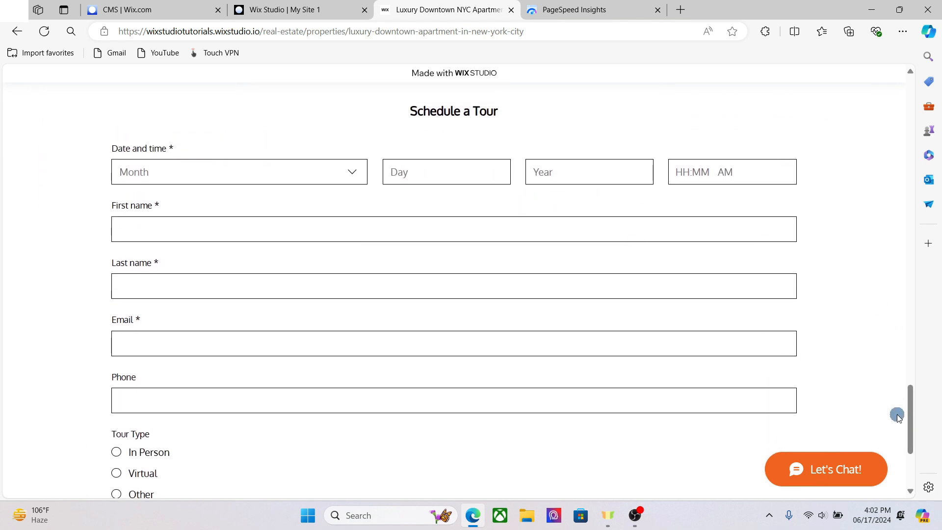
{"action": "left_click_drag", "start_coordinate": [912, 425], "coordinate": [906, 449]}
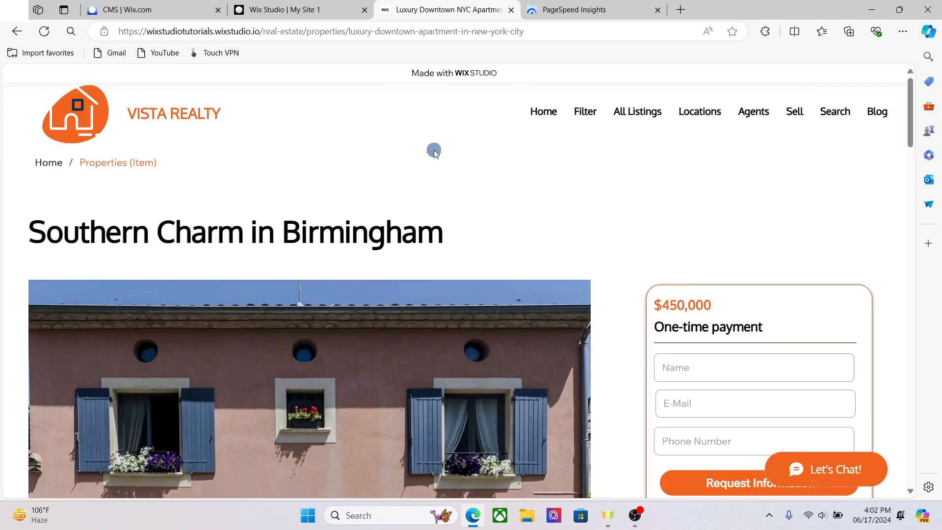
- Switch to the PageSpeed Insights report and compare the property page's mobile and desktop performance results
{"action": "left_click", "coordinate": [617, 7]}
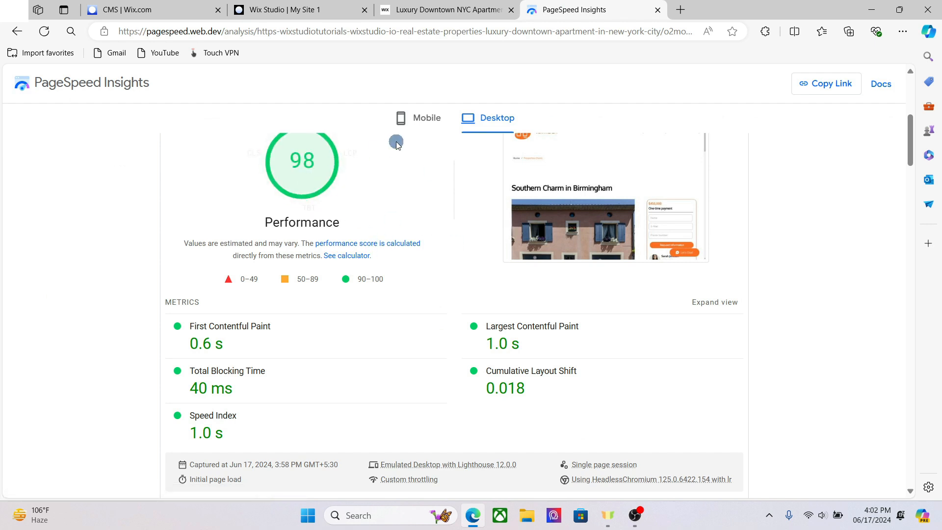
{"action": "left_click", "coordinate": [418, 120]}
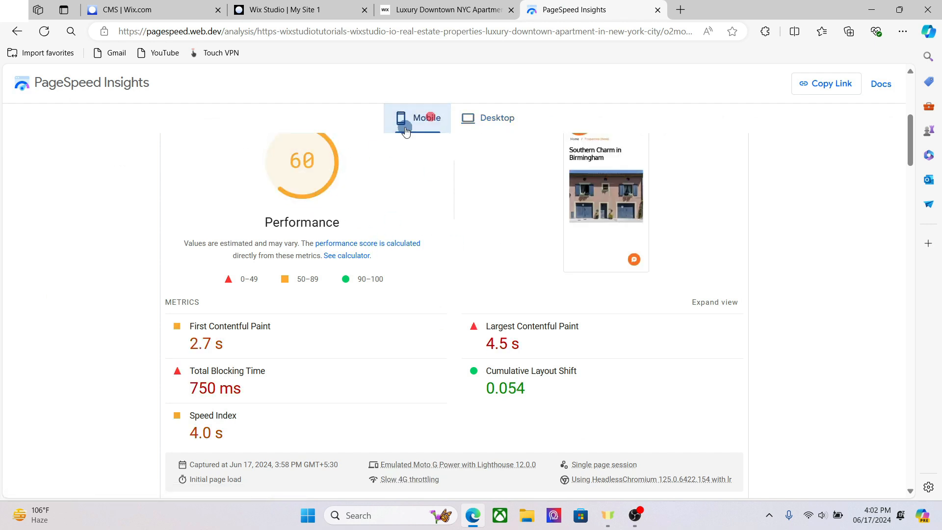
{"action": "left_click", "coordinate": [482, 119]}
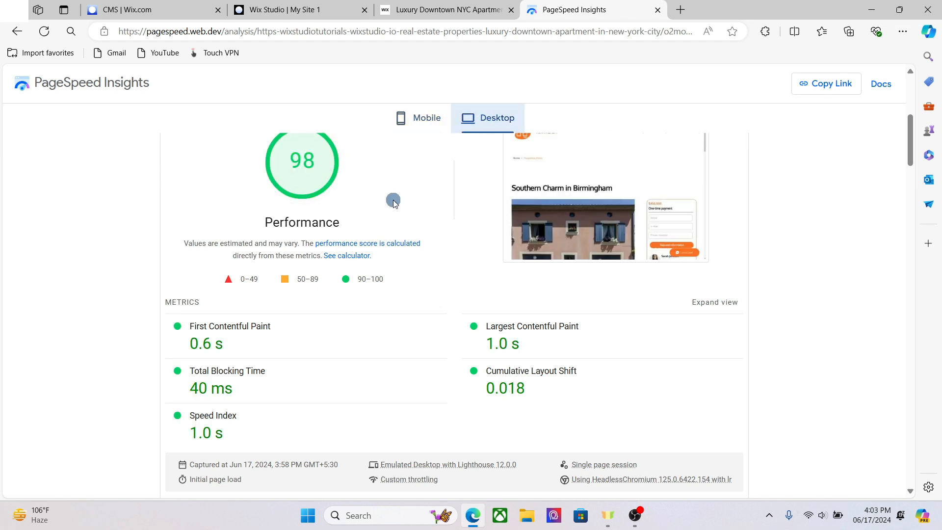
- Return to the Southern Charm in Birmingham property page and reload it to check its loading
{"action": "left_click", "coordinate": [447, 10]}
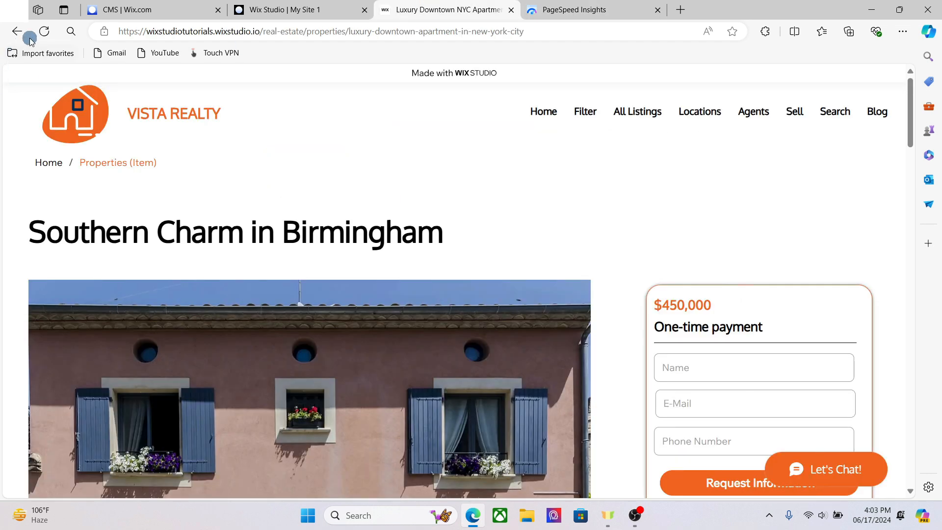
{"action": "left_click", "coordinate": [49, 32]}
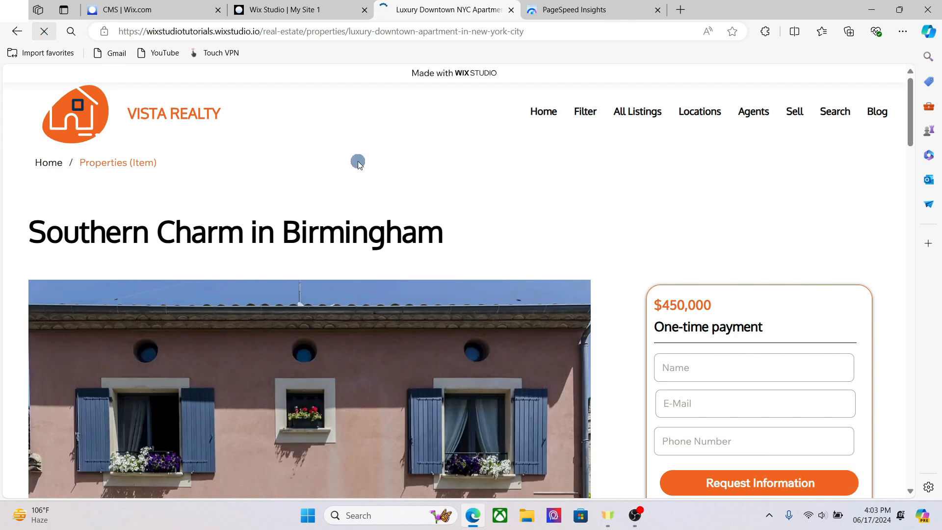
{"action": "left_click_drag", "start_coordinate": [911, 138], "coordinate": [912, 105]}
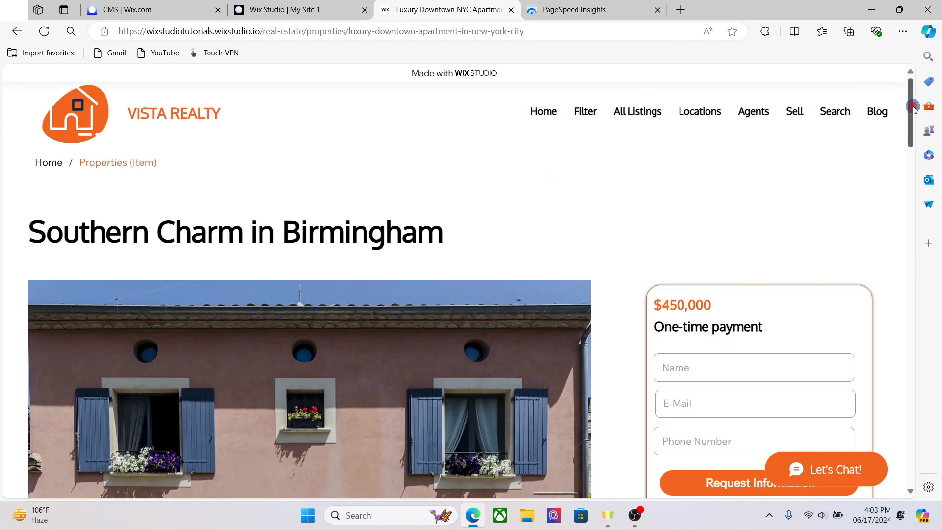
- Open the Vista Realty home page and review its All Locations, Featured Properties and Find Us On sections
{"action": "left_click", "coordinate": [538, 114]}
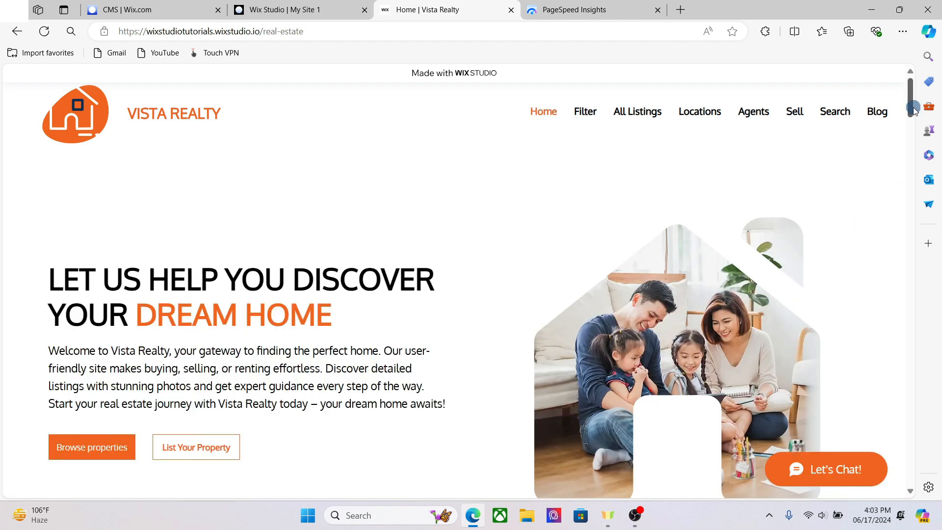
{"action": "scroll", "coordinate": [910, 118], "scroll_direction": "down", "scroll_amount": 1}
{"action": "scroll", "coordinate": [909, 130], "scroll_direction": "down", "scroll_amount": 6}
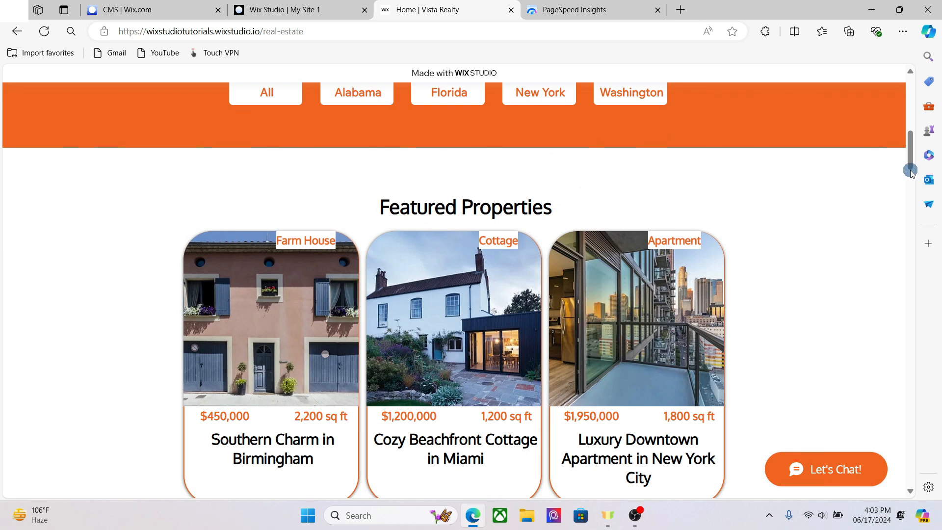
{"action": "mouse_move", "coordinate": [911, 160]}
{"action": "left_mouse_down"}
{"action": "mouse_move", "coordinate": [911, 175]}
{"action": "mouse_move", "coordinate": [914, 146]}
{"action": "left_mouse_up"}
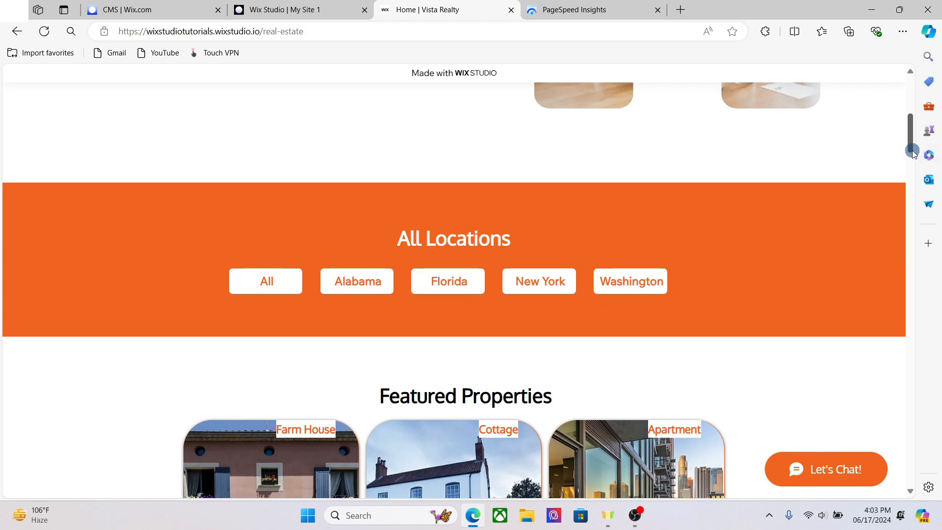
{"action": "left_click_drag", "start_coordinate": [913, 148], "coordinate": [914, 149]}
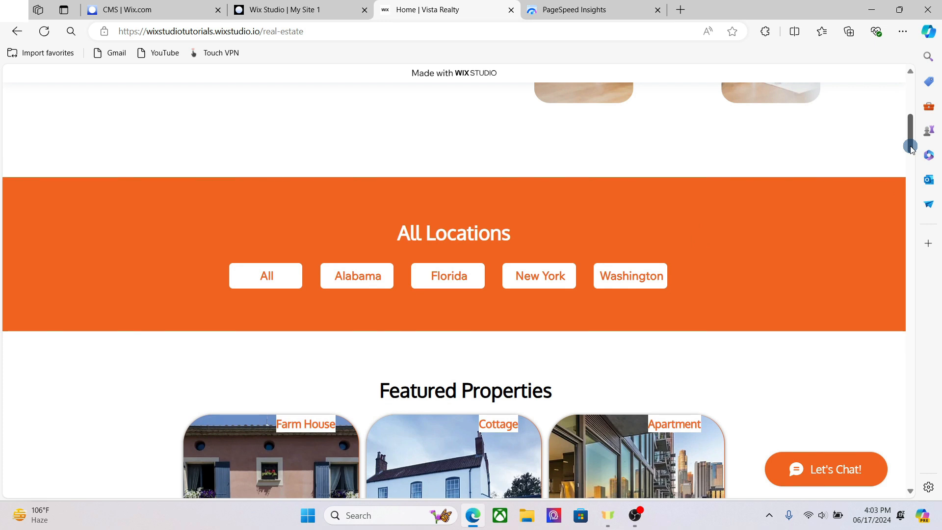
{"action": "scroll", "coordinate": [911, 148], "scroll_direction": "down", "scroll_amount": 1}
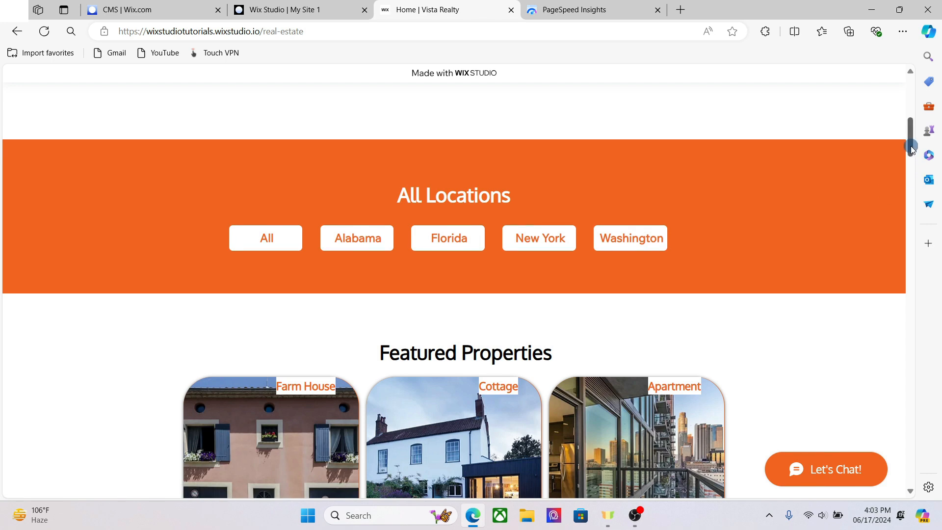
{"action": "left_click_drag", "start_coordinate": [911, 147], "coordinate": [902, 305]}
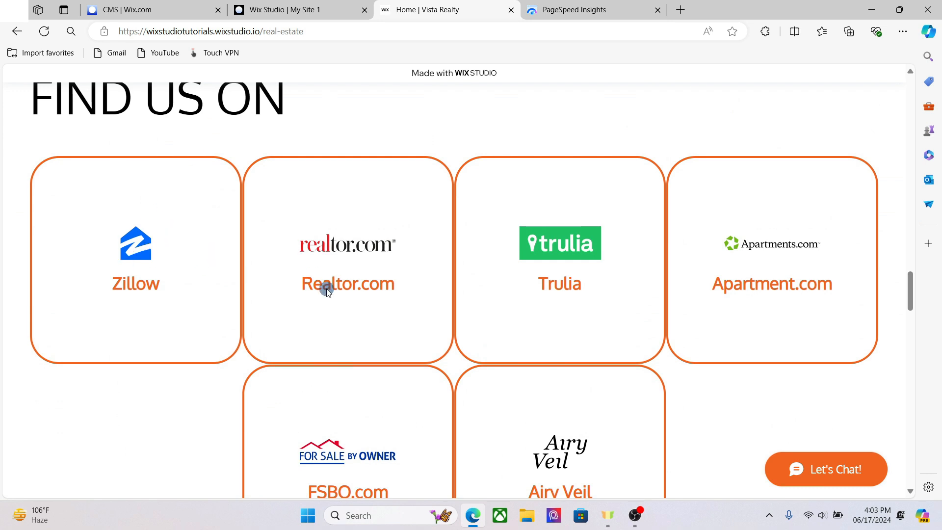
{"action": "left_click", "coordinate": [910, 285]}
{"action": "left_click_drag", "start_coordinate": [910, 285], "coordinate": [909, 99]}
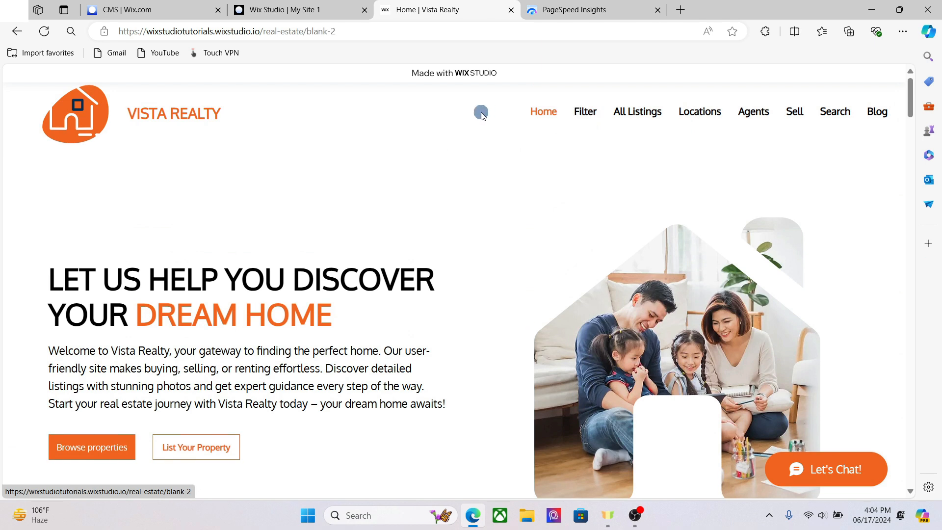
- On the site's Filter page, show the Featured properties for the location All
{"action": "left_click", "coordinate": [314, 174]}
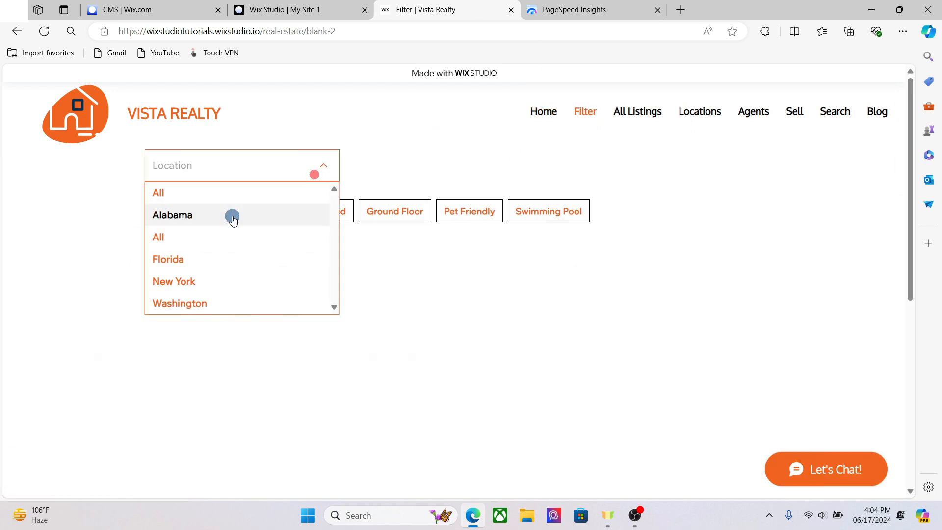
{"action": "left_click", "coordinate": [184, 233]}
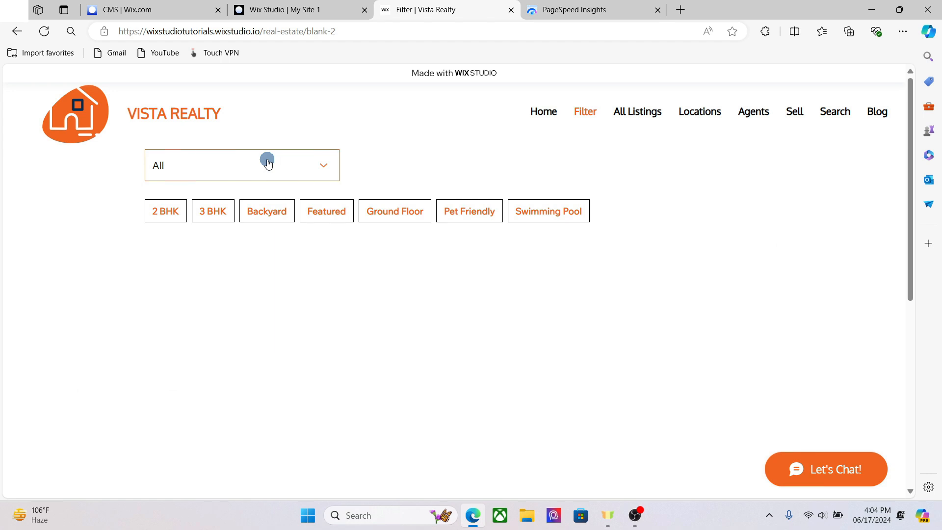
{"action": "left_click", "coordinate": [324, 212]}
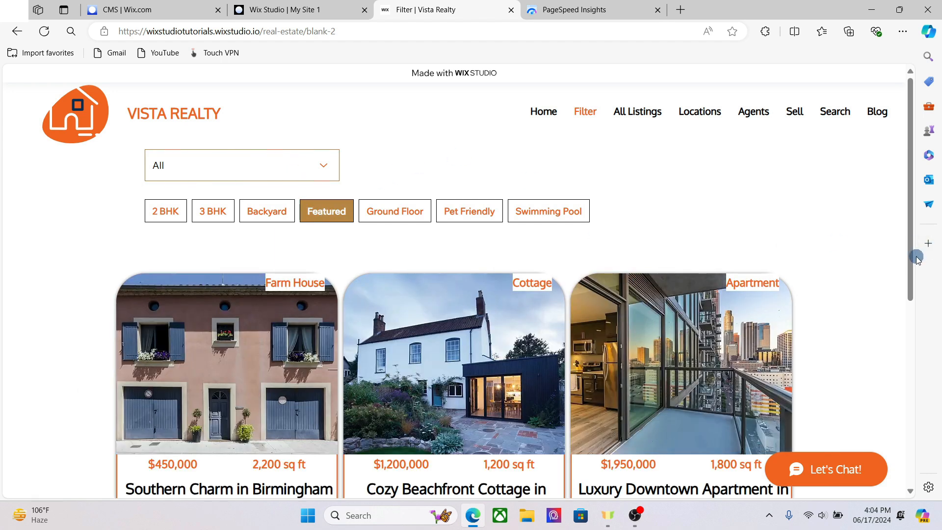
- Narrow the Featured properties to the Florida location and check the filter options
{"action": "left_click", "coordinate": [292, 176]}
{"action": "left_click", "coordinate": [203, 261]}
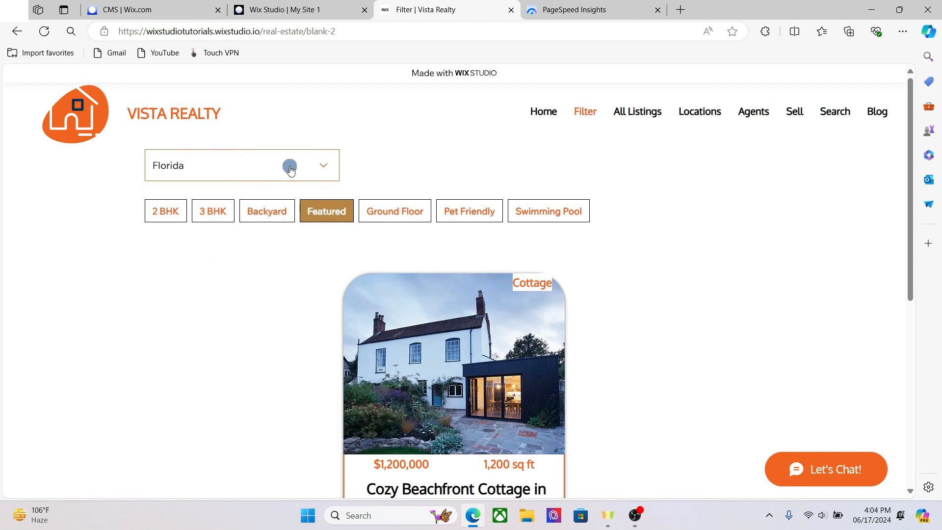
{"action": "left_click", "coordinate": [290, 169]}
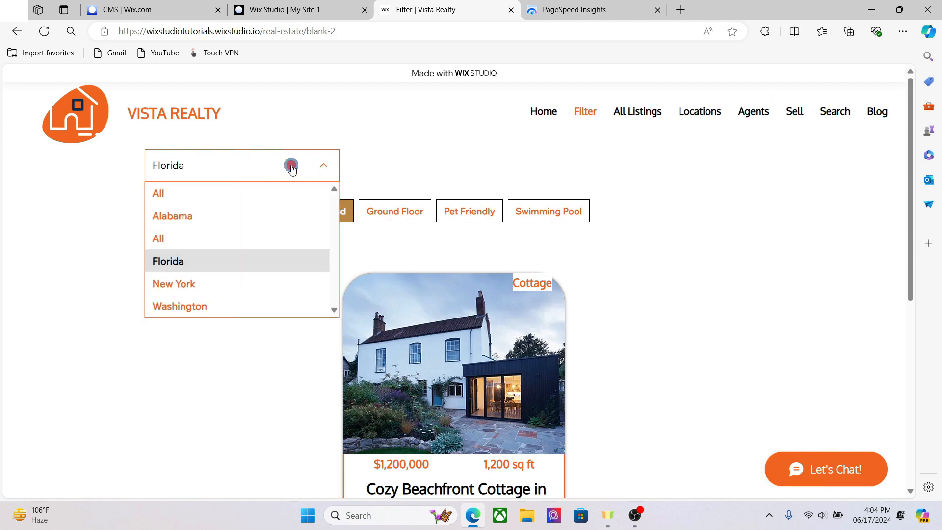
{"action": "left_click", "coordinate": [494, 158]}
{"action": "left_click", "coordinate": [682, 356]}
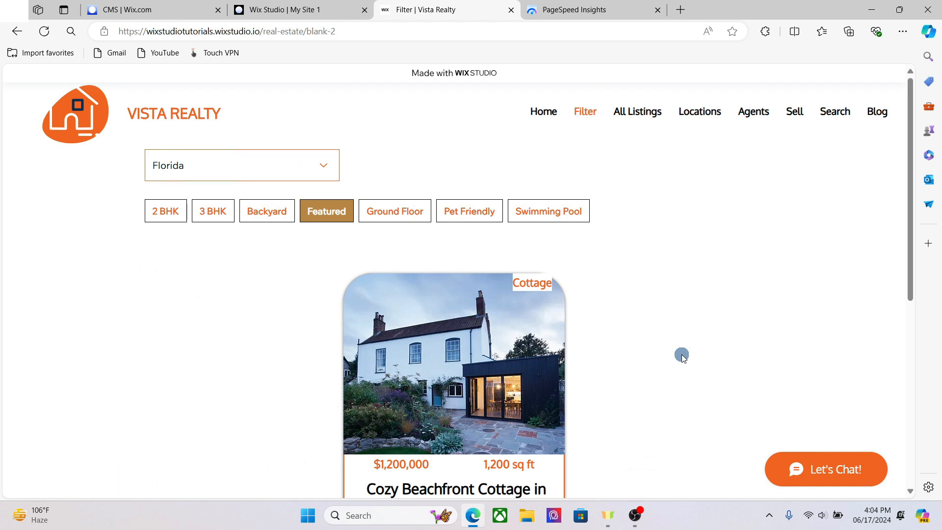
{"action": "left_click", "coordinate": [410, 215]}
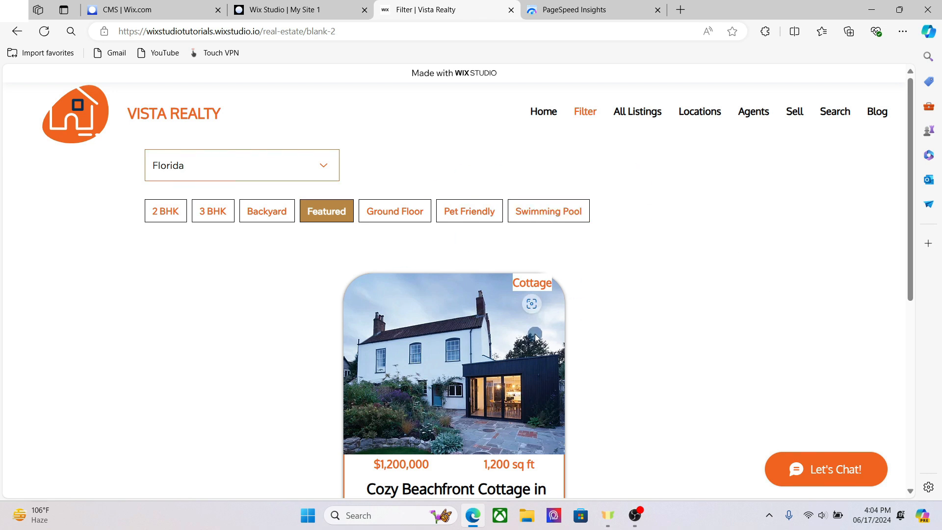
- Look over the properties on the All Listings page and open the Modern Family Home in Suburban Seattle listing
{"action": "left_click", "coordinate": [653, 108]}
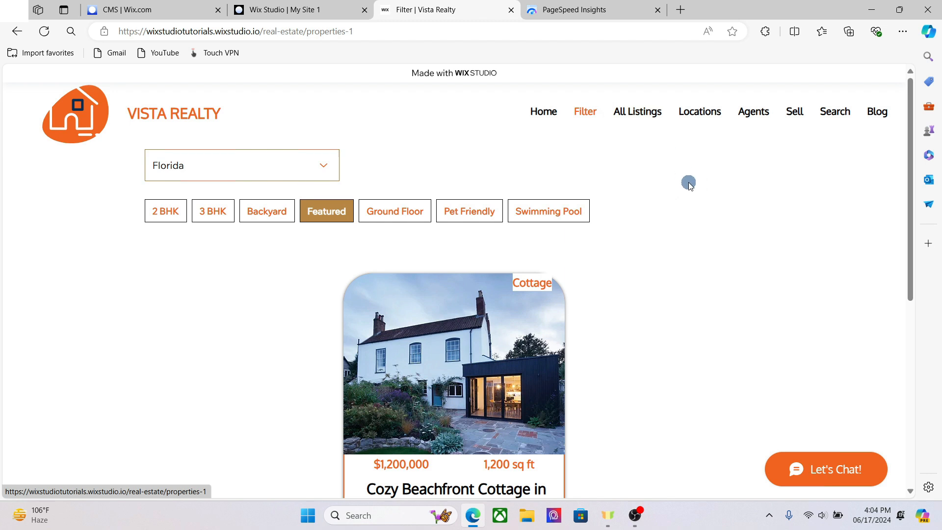
{"action": "left_click_drag", "start_coordinate": [909, 216], "coordinate": [908, 180]}
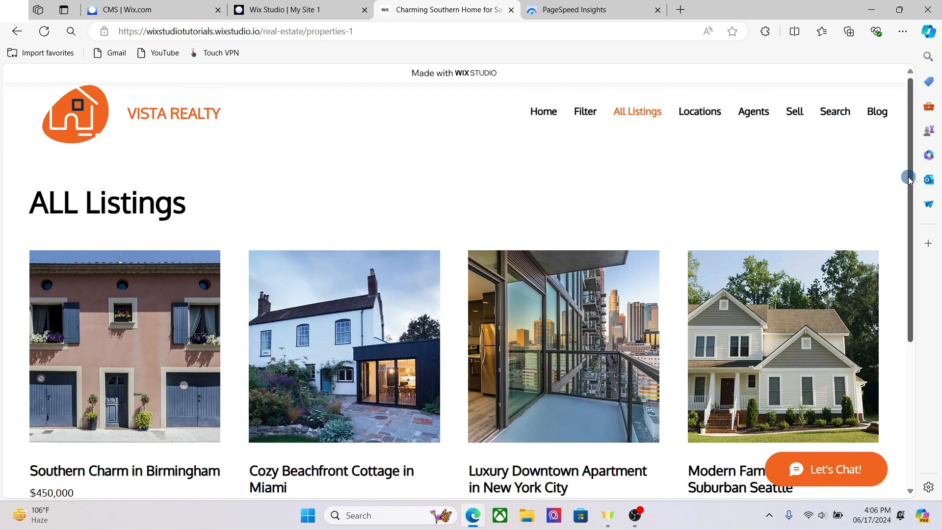
{"action": "left_click_drag", "start_coordinate": [910, 180], "coordinate": [922, 229]}
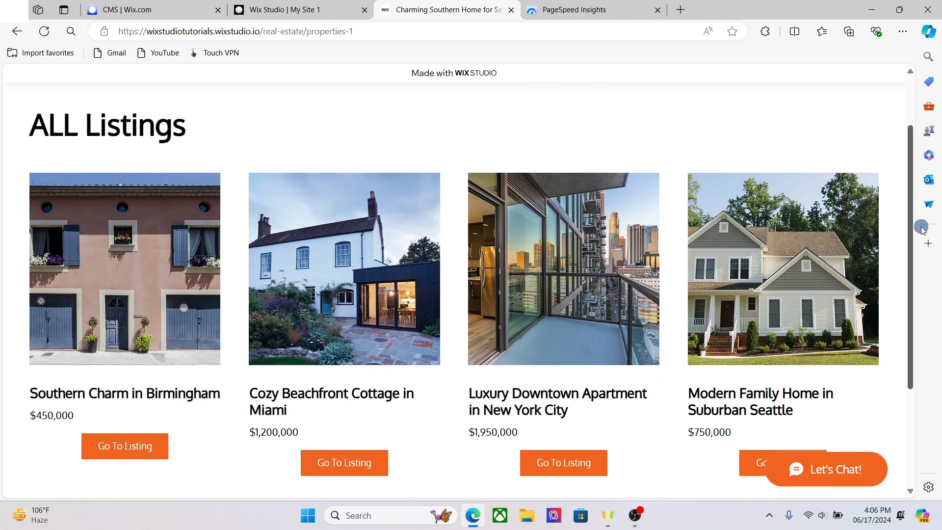
{"action": "scroll", "coordinate": [913, 240], "scroll_direction": "down", "scroll_amount": 1}
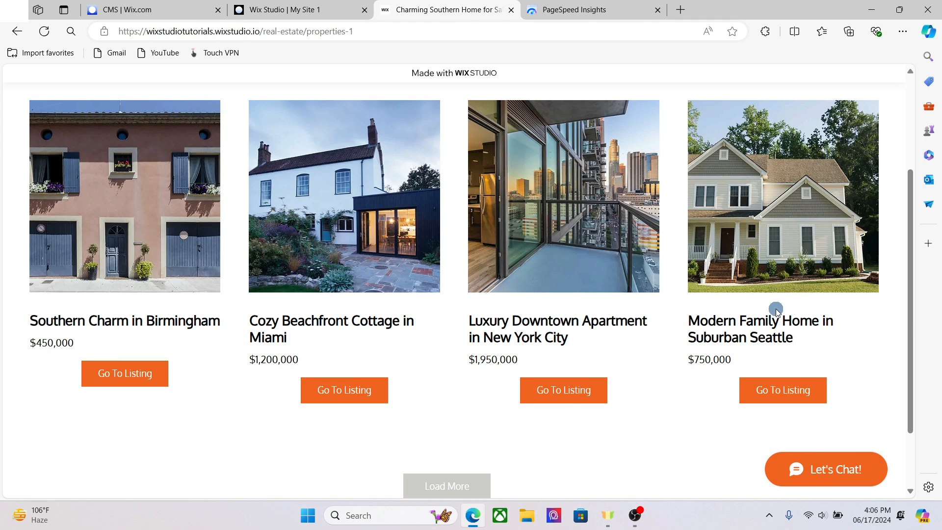
{"action": "scroll", "coordinate": [907, 290], "scroll_direction": "up", "scroll_amount": 1}
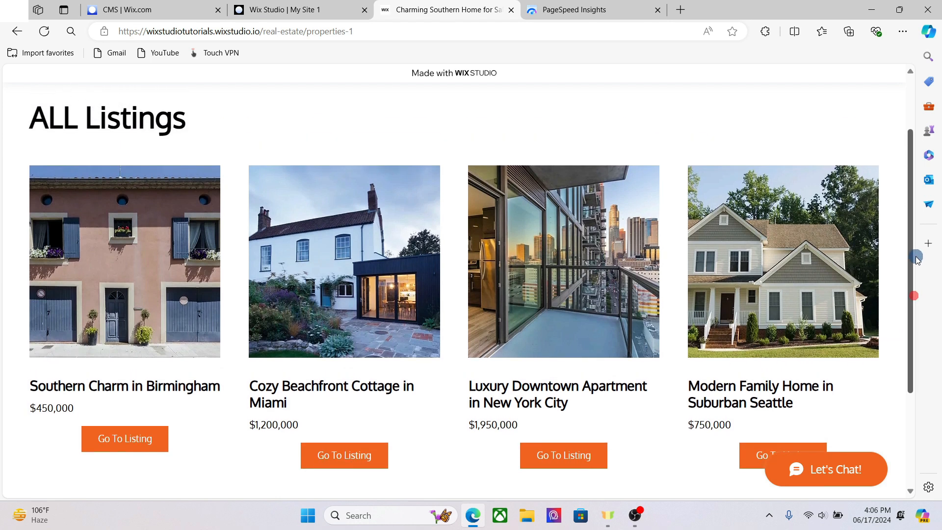
{"action": "left_click", "coordinate": [732, 249]}
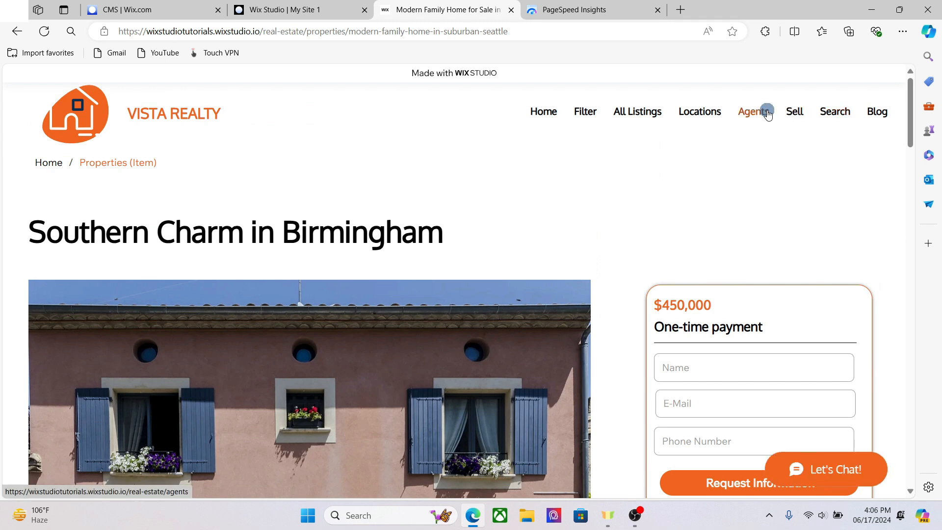
- Open the Locations page and look over the locations offered
{"action": "left_click", "coordinate": [701, 113]}
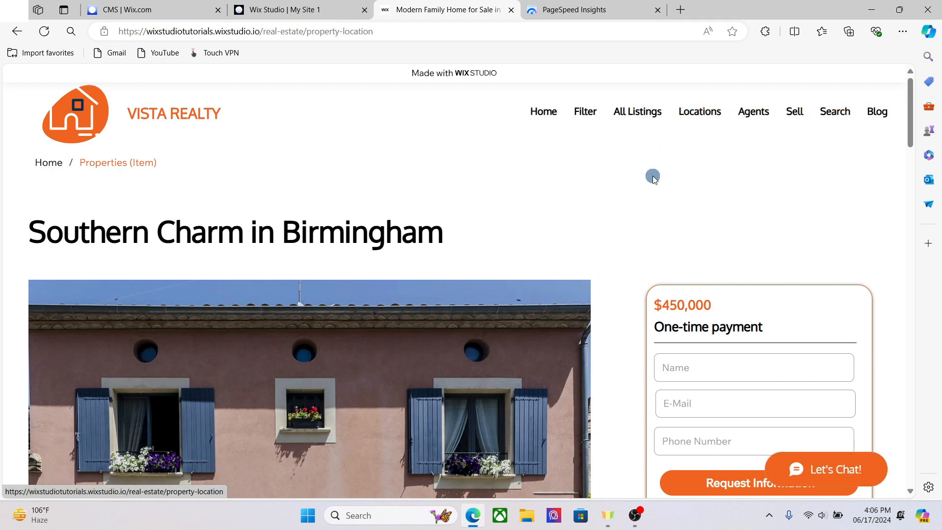
{"action": "left_click_drag", "start_coordinate": [905, 192], "coordinate": [908, 237]}
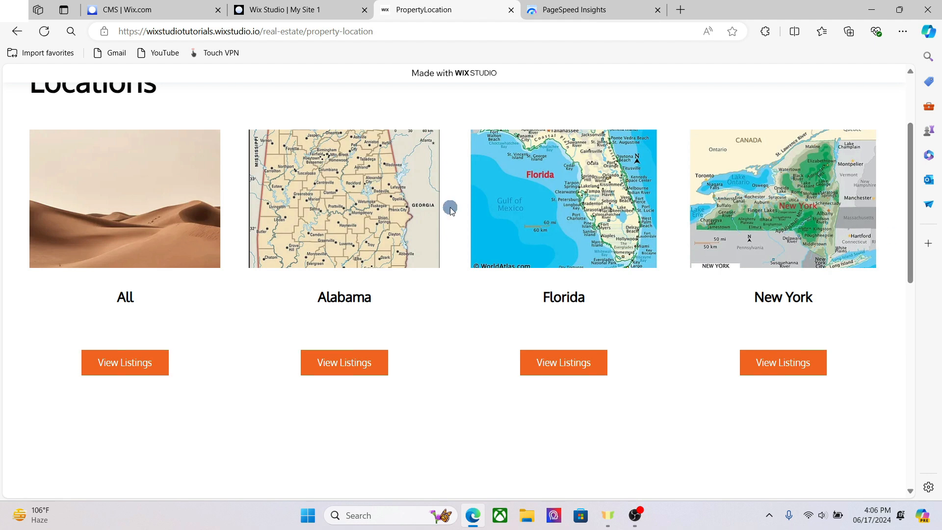
- Open the Alabama location to look over its listing, and view the form on the Sell page
{"action": "left_click", "coordinate": [387, 210]}
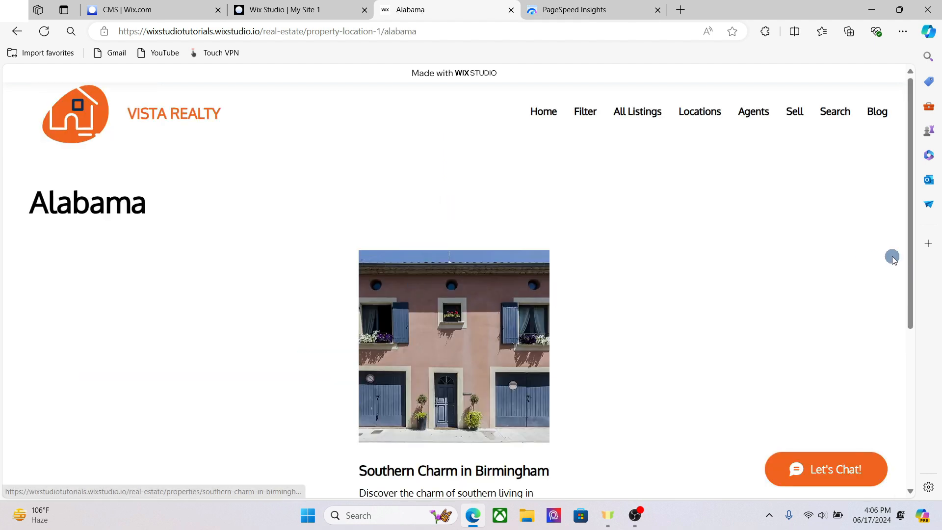
{"action": "mouse_move", "coordinate": [910, 257]}
{"action": "left_mouse_down"}
{"action": "mouse_move", "coordinate": [904, 374]}
{"action": "mouse_move", "coordinate": [908, 195]}
{"action": "left_mouse_up"}
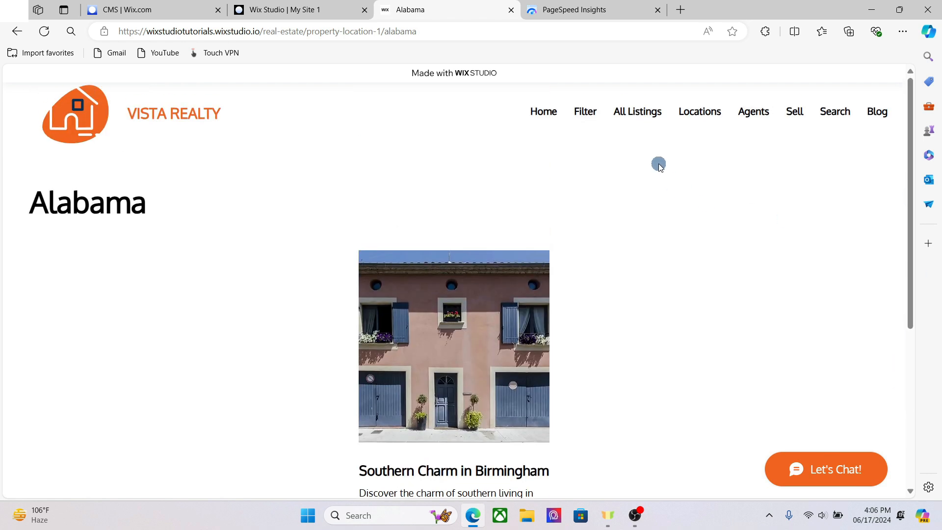
{"action": "left_click", "coordinate": [795, 113]}
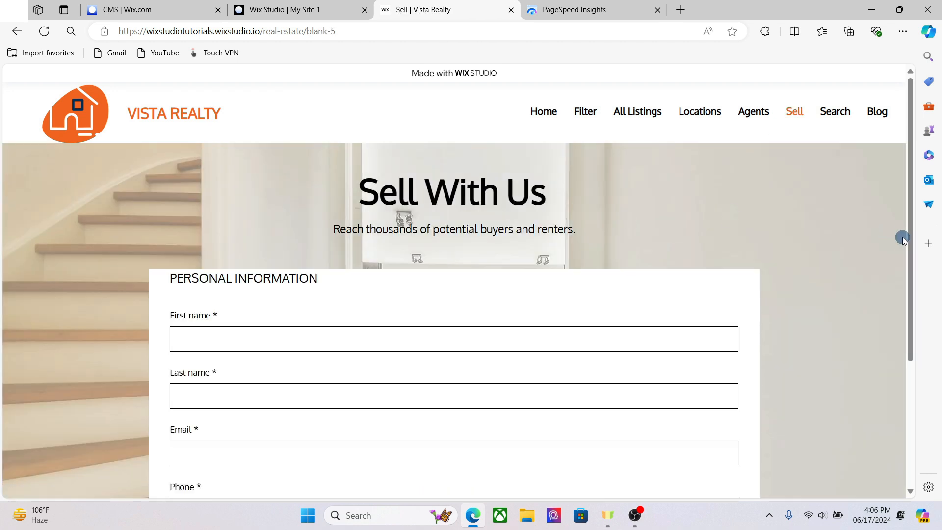
{"action": "left_click_drag", "start_coordinate": [904, 239], "coordinate": [910, 185]}
- Search the site for "New York" from the Search page
{"action": "left_click", "coordinate": [835, 111]}
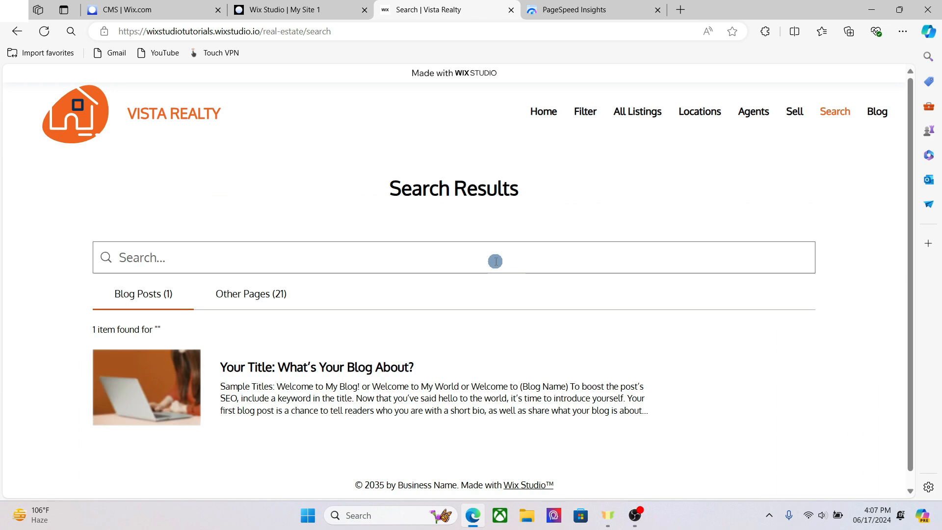
{"action": "left_click", "coordinate": [495, 261]}
{"action": "type", "text": "N"}
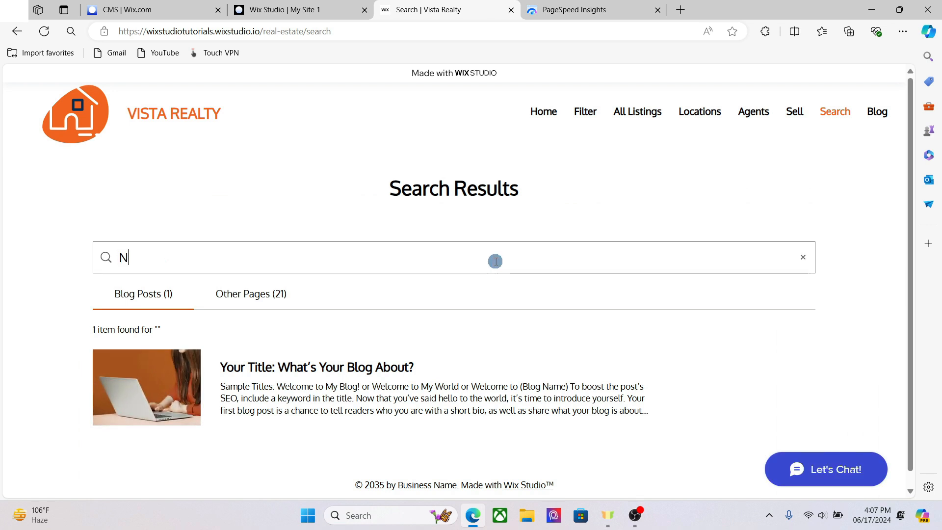
{"action": "type", "text": "ew Yor"}
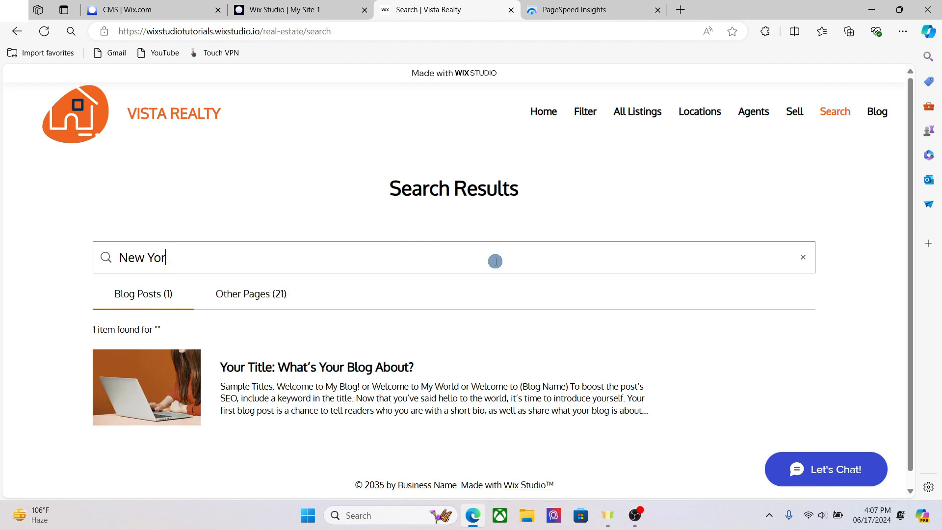
{"action": "type", "text": "k"}
{"action": "key", "text": "Return"}
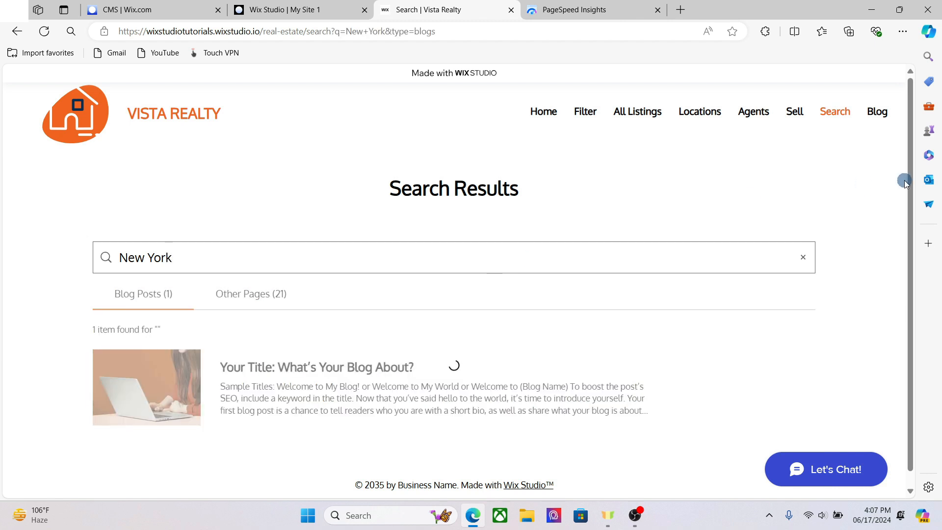
- Look over the New York search results and open the site's Let's Chat window
{"action": "triple_click", "coordinate": [132, 256]}
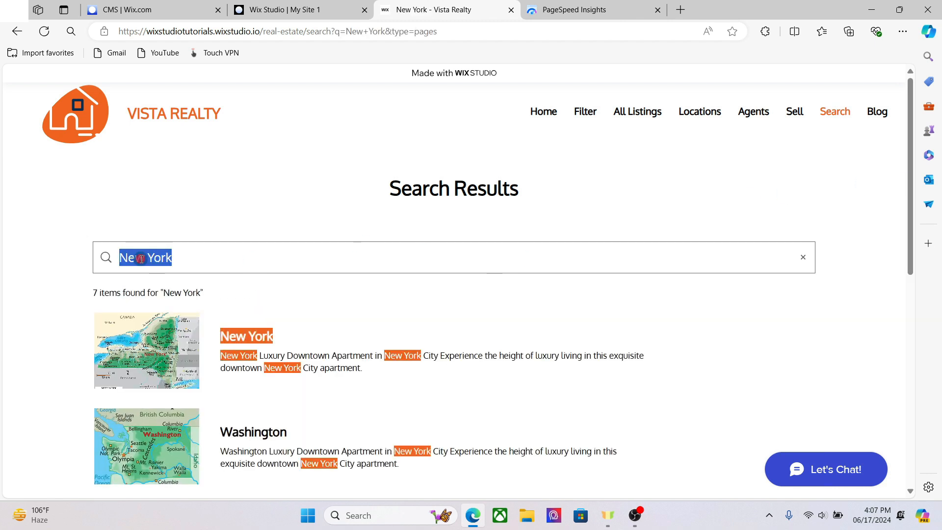
{"action": "left_click_drag", "start_coordinate": [915, 218], "coordinate": [681, 244]}
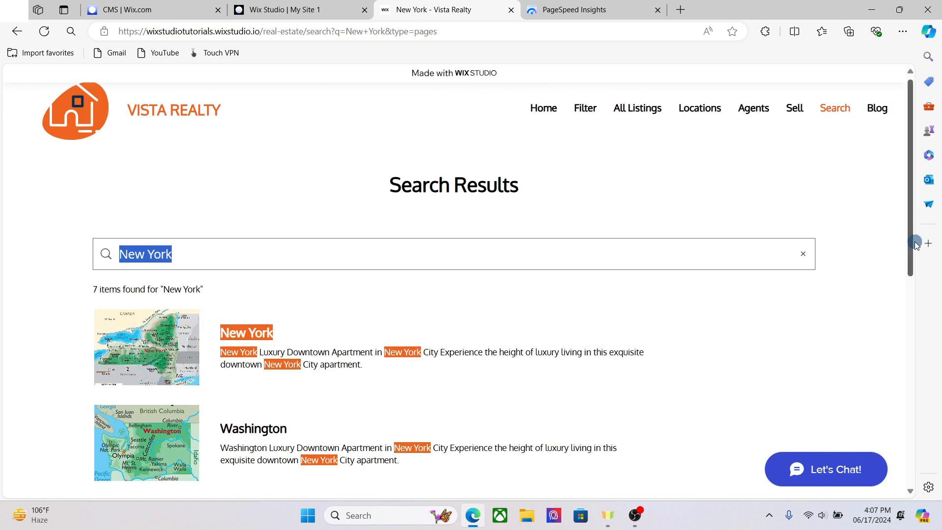
{"action": "scroll", "coordinate": [599, 293], "scroll_direction": "down", "scroll_amount": 5}
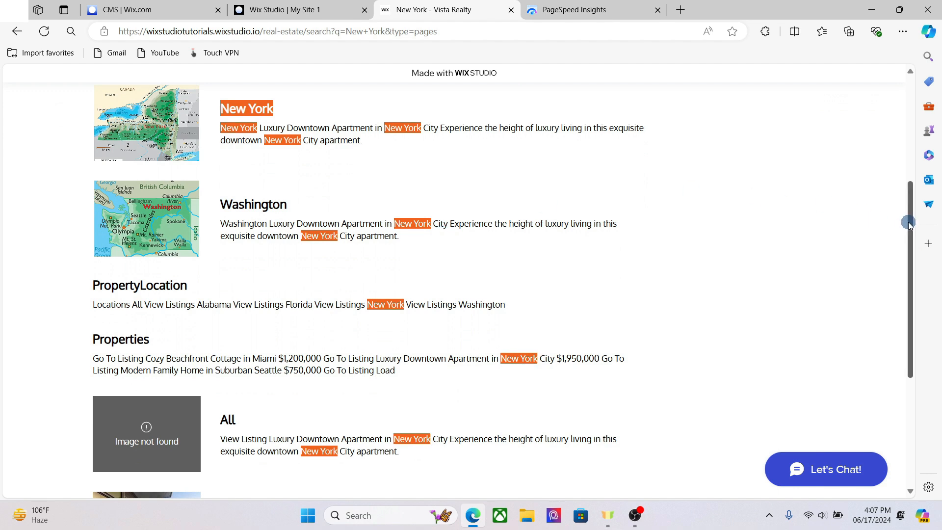
{"action": "left_click_drag", "start_coordinate": [908, 224], "coordinate": [907, 105]}
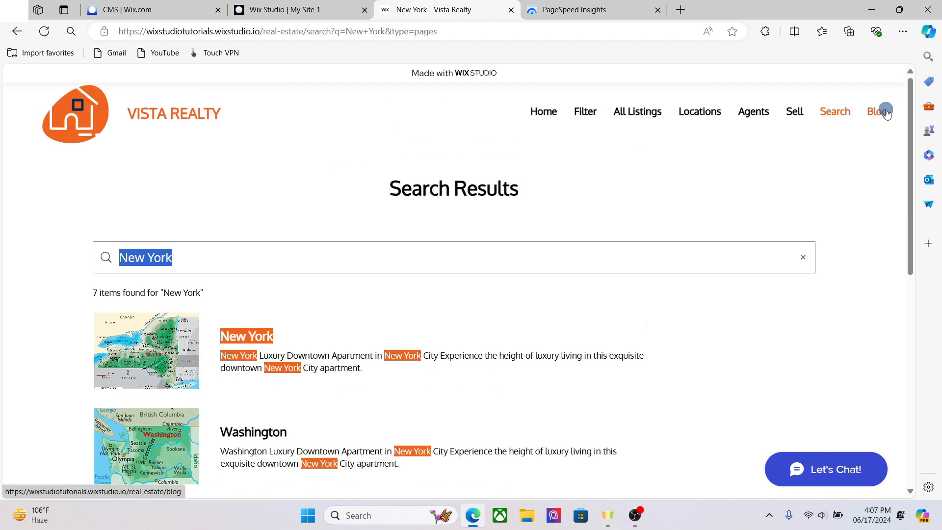
{"action": "left_click", "coordinate": [823, 481]}
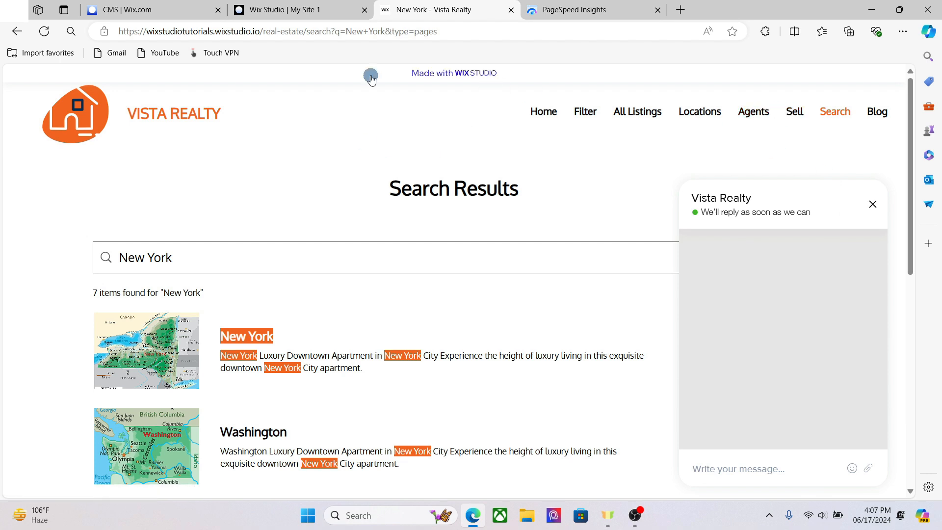
- Switch to the Wix CMS dashboard and open the Southern Charm in Birmingham item from the Properties collection
{"action": "left_click", "coordinate": [168, 6]}
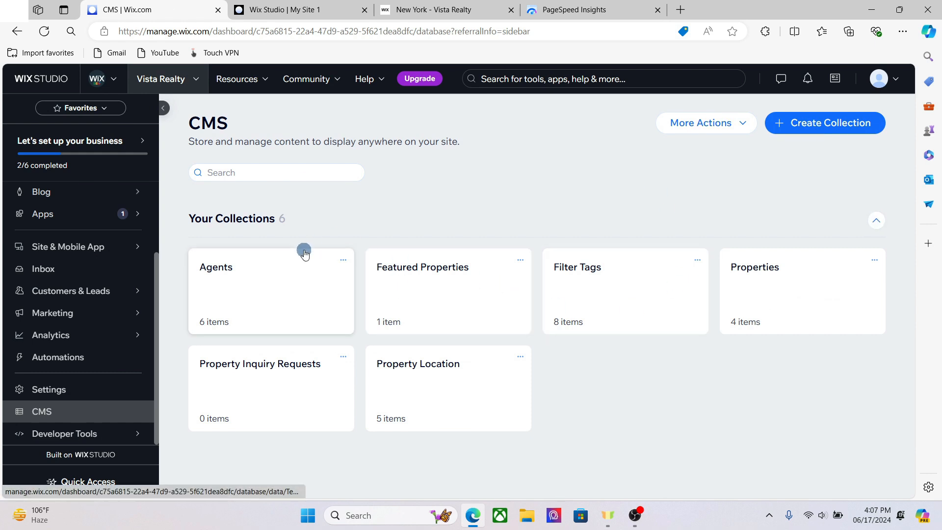
{"action": "left_click_drag", "start_coordinate": [157, 272], "coordinate": [163, 149]}
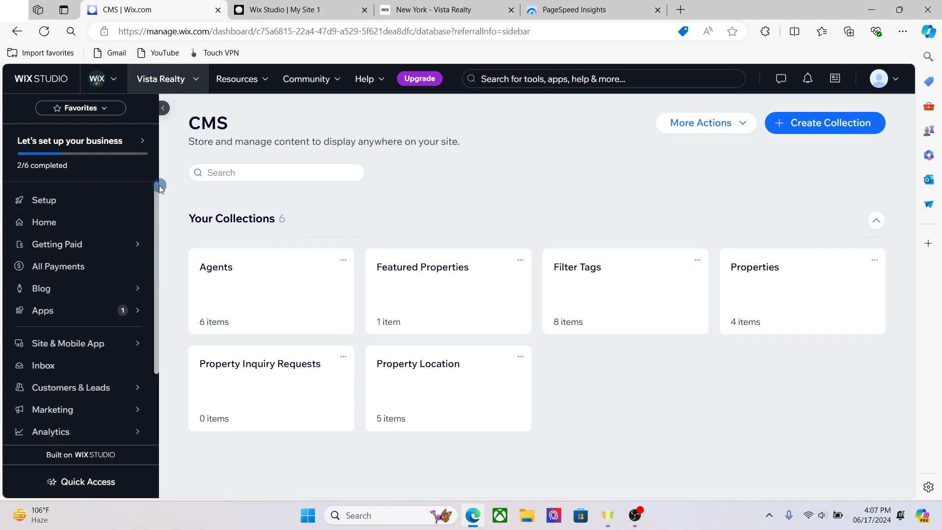
{"action": "left_click_drag", "start_coordinate": [160, 186], "coordinate": [164, 290]}
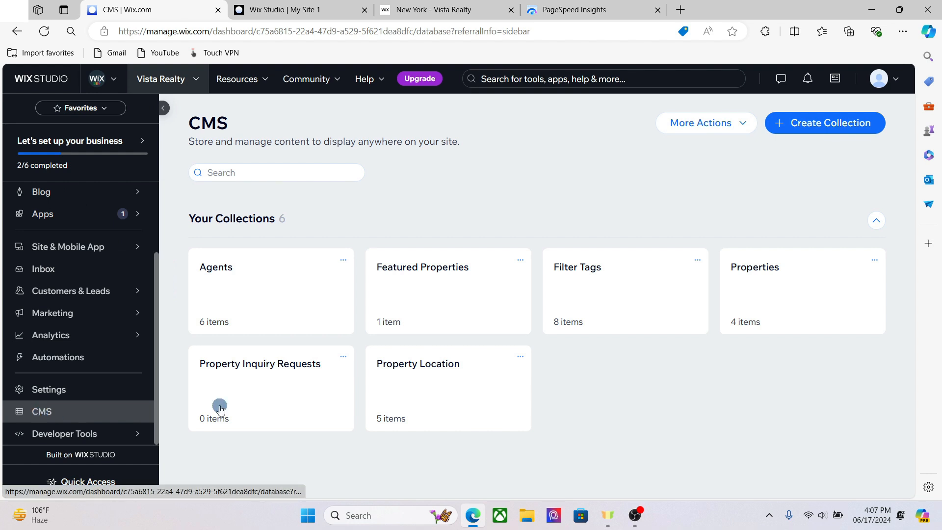
{"action": "left_click", "coordinate": [807, 278]}
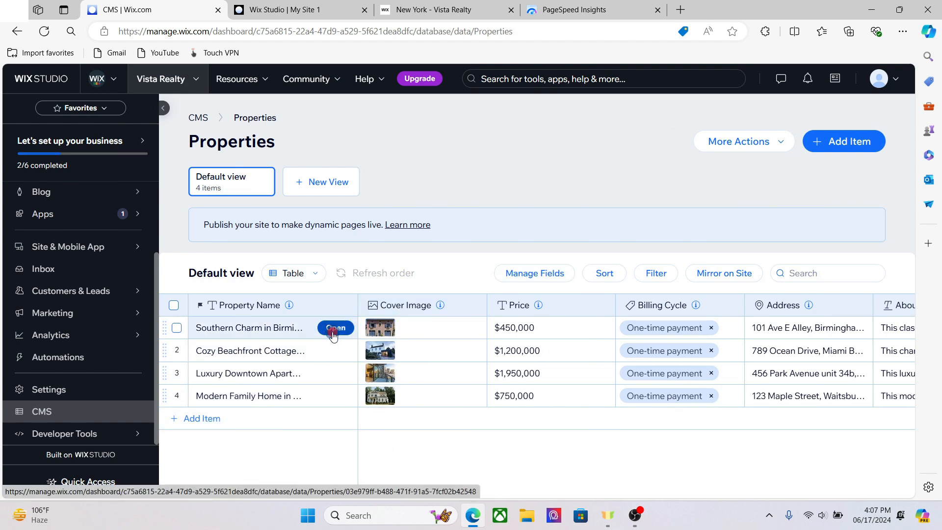
{"action": "left_click", "coordinate": [333, 335]}
- Examine the property item's name, cover image, price, billing cycle, address, description, area, type and media gallery fields
{"action": "triple_click", "coordinate": [436, 212]}
{"action": "left_click_drag", "start_coordinate": [908, 164], "coordinate": [908, 181]}
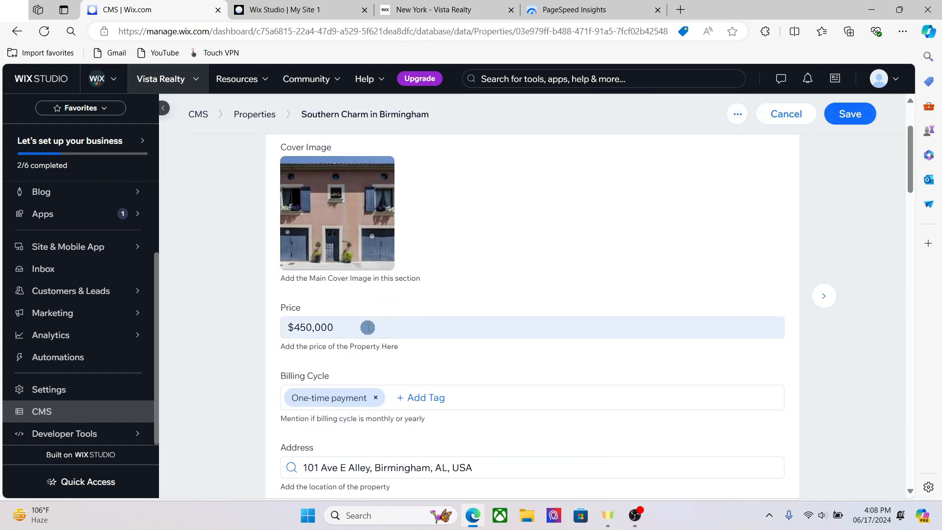
{"action": "left_click_drag", "start_coordinate": [907, 177], "coordinate": [908, 211]}
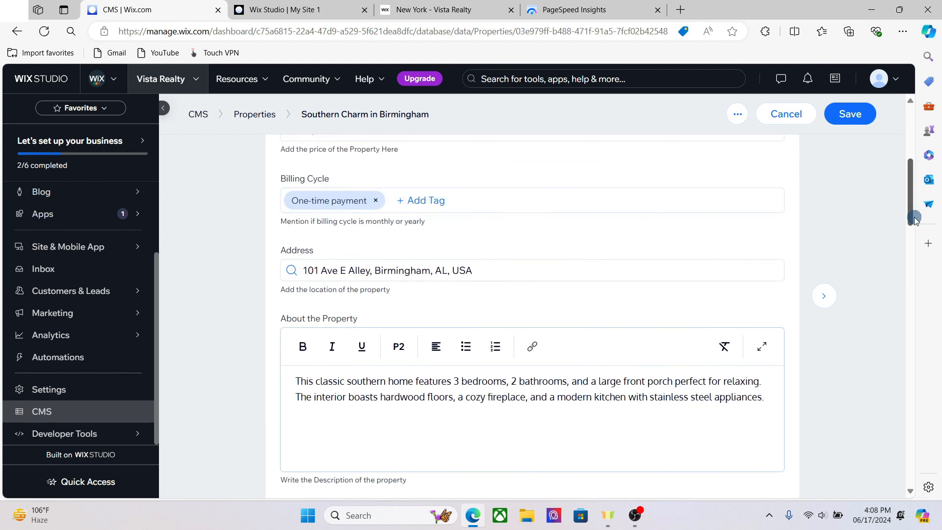
{"action": "left_click_drag", "start_coordinate": [915, 219], "coordinate": [903, 231]}
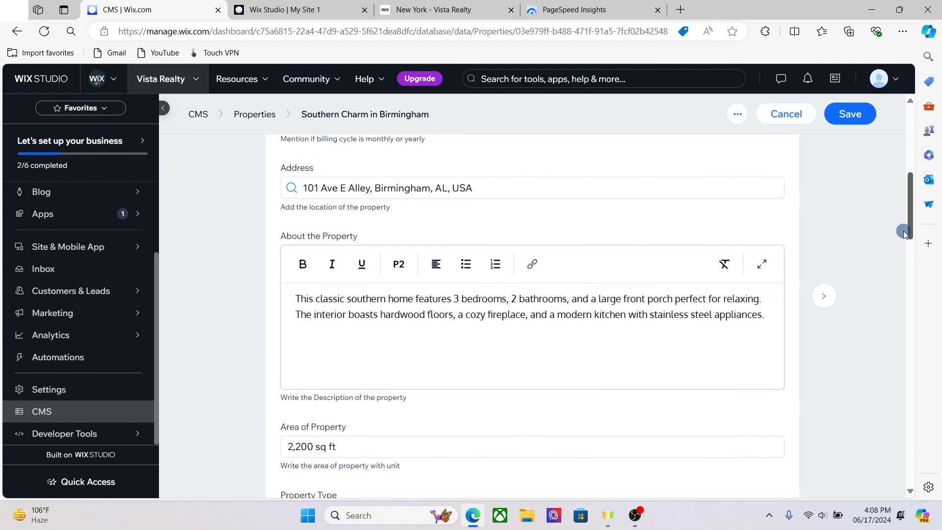
{"action": "triple_click", "coordinate": [512, 192]}
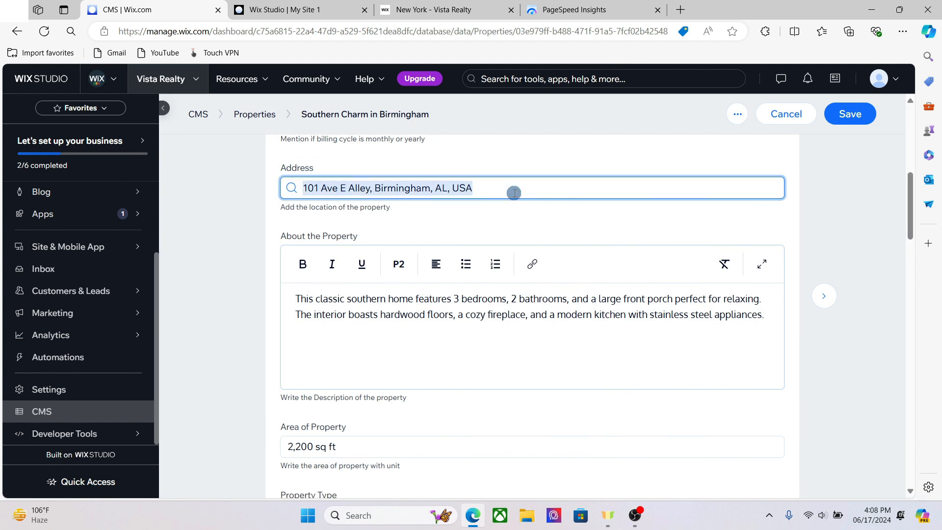
{"action": "left_click", "coordinate": [908, 220]}
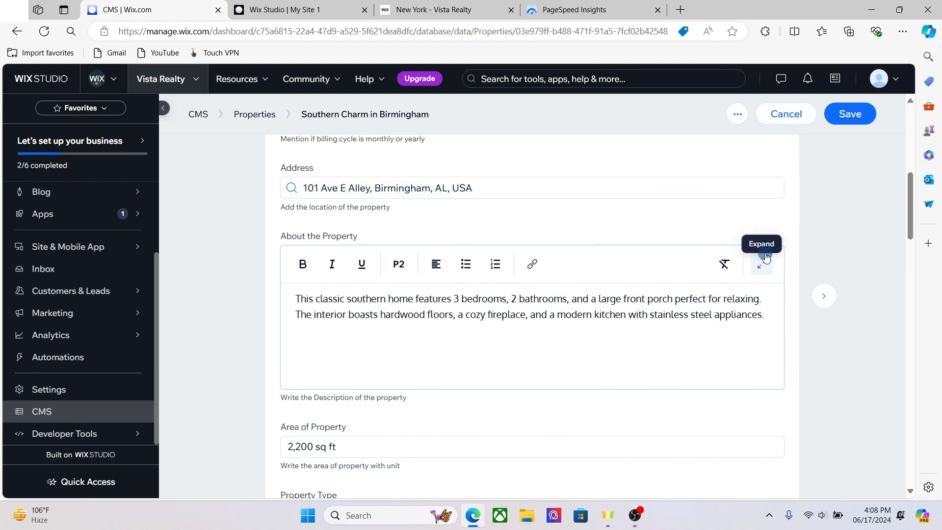
{"action": "scroll", "coordinate": [612, 280], "scroll_direction": "down", "scroll_amount": 1}
{"action": "left_click_drag", "start_coordinate": [908, 230], "coordinate": [892, 271]}
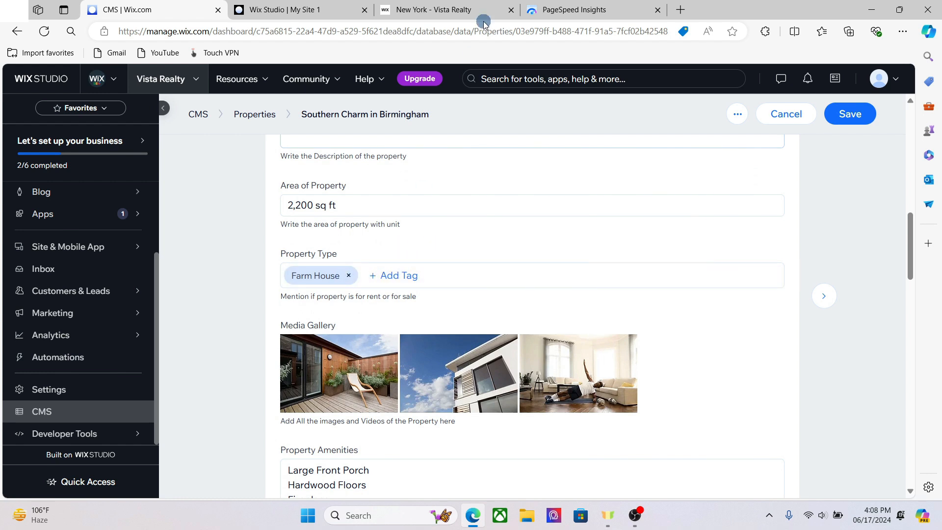
- Switch to the live Vista Realty site and view the Featured Properties section on the Home page
{"action": "left_click", "coordinate": [425, 6]}
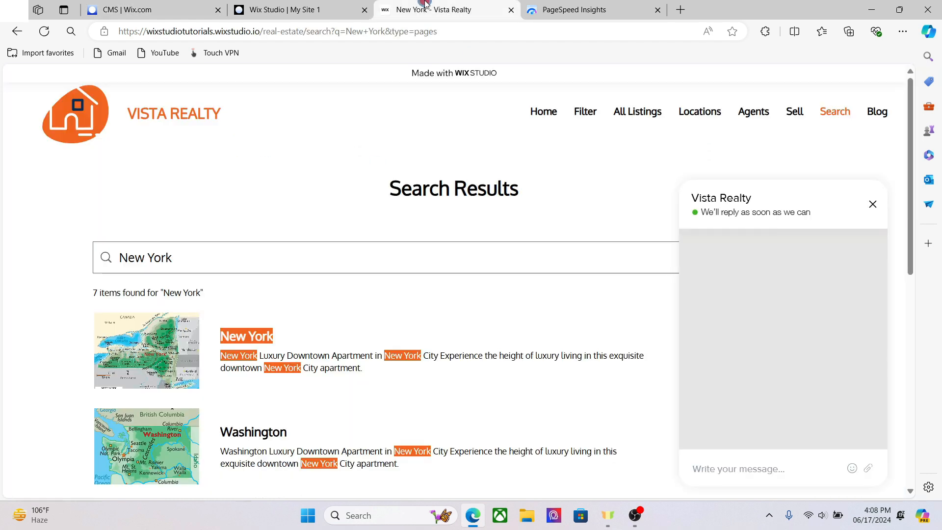
{"action": "left_click", "coordinate": [544, 111]}
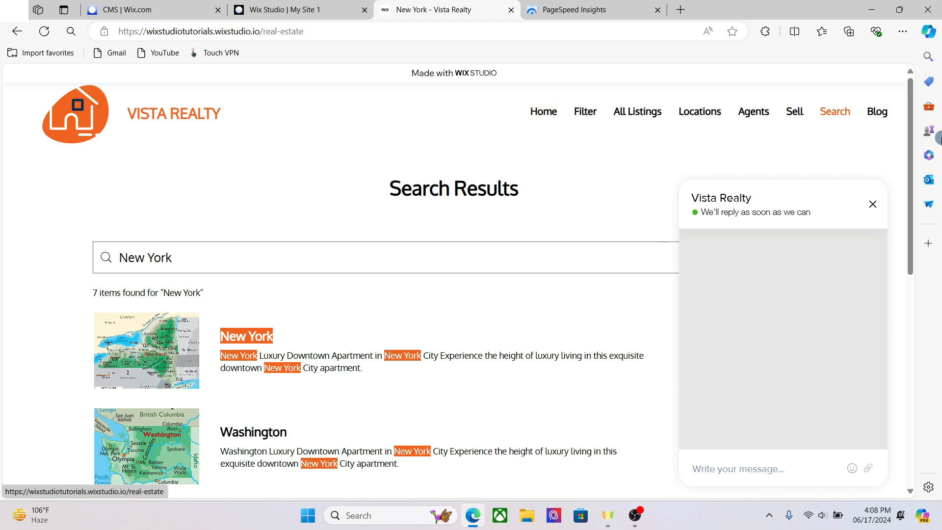
{"action": "left_click_drag", "start_coordinate": [915, 115], "coordinate": [899, 173]}
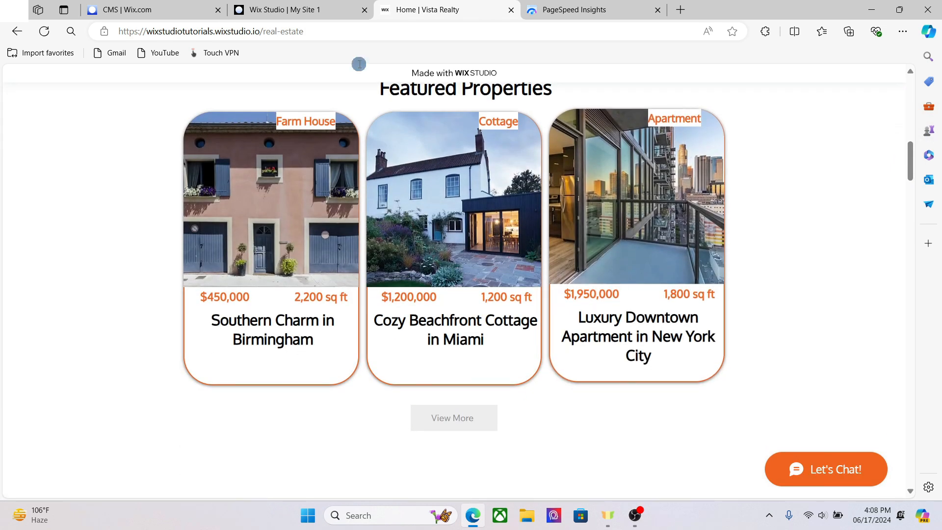
- Return to the Southern Charm in Birmingham item in the CMS and examine its amenities, agent details, SEO fields, references and filter tags
{"action": "left_click", "coordinate": [182, 5]}
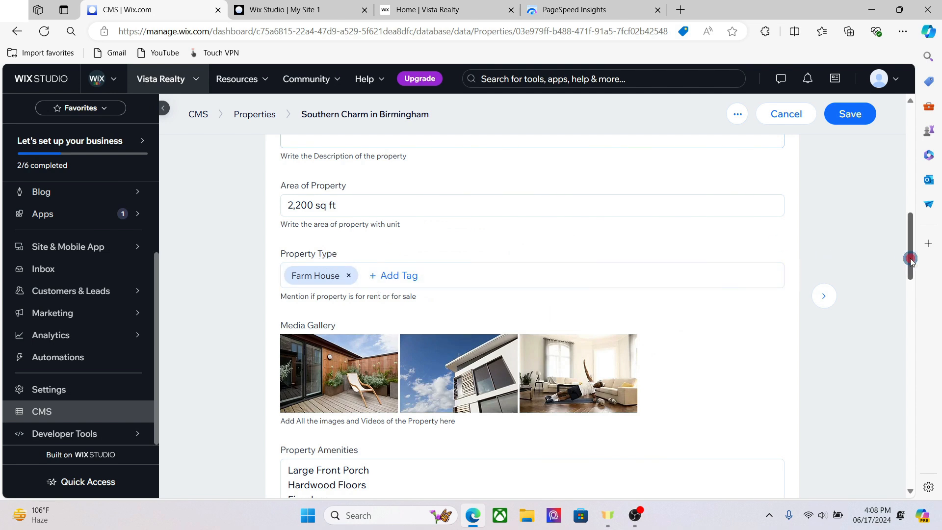
{"action": "scroll", "coordinate": [910, 260], "scroll_direction": "down", "scroll_amount": 3}
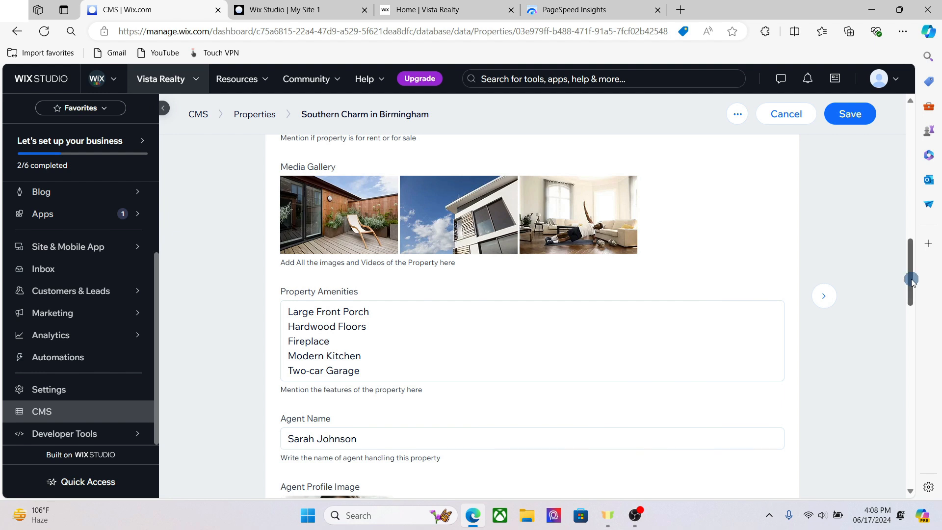
{"action": "scroll", "coordinate": [909, 280], "scroll_direction": "down", "scroll_amount": 2}
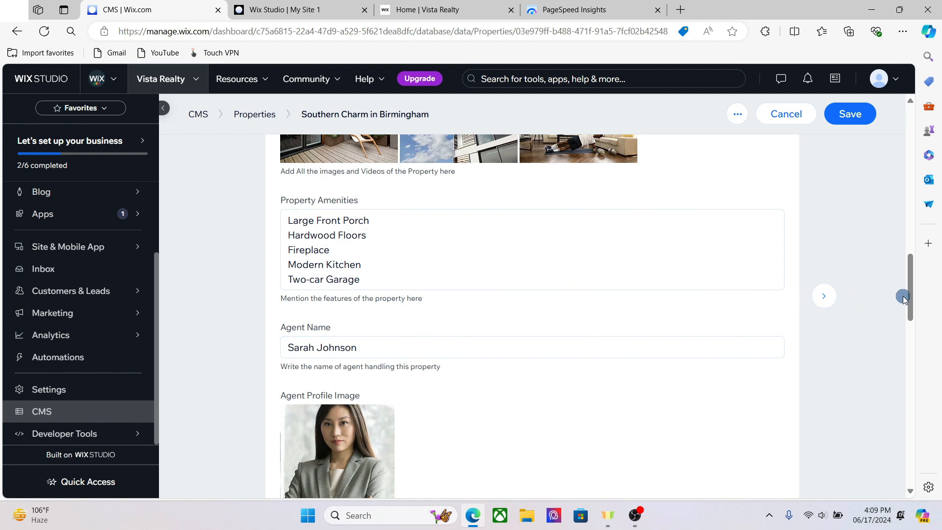
{"action": "left_click_drag", "start_coordinate": [909, 300], "coordinate": [898, 447]}
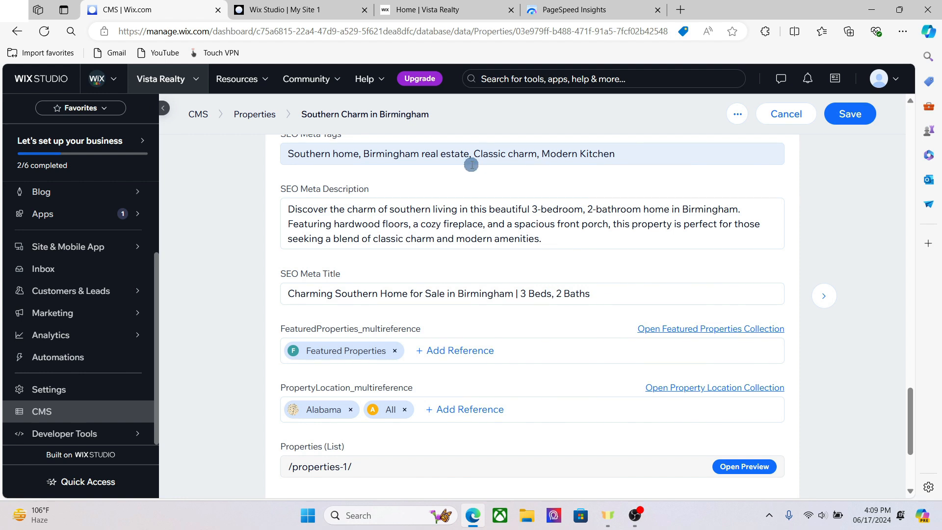
{"action": "left_click", "coordinate": [445, 202]}
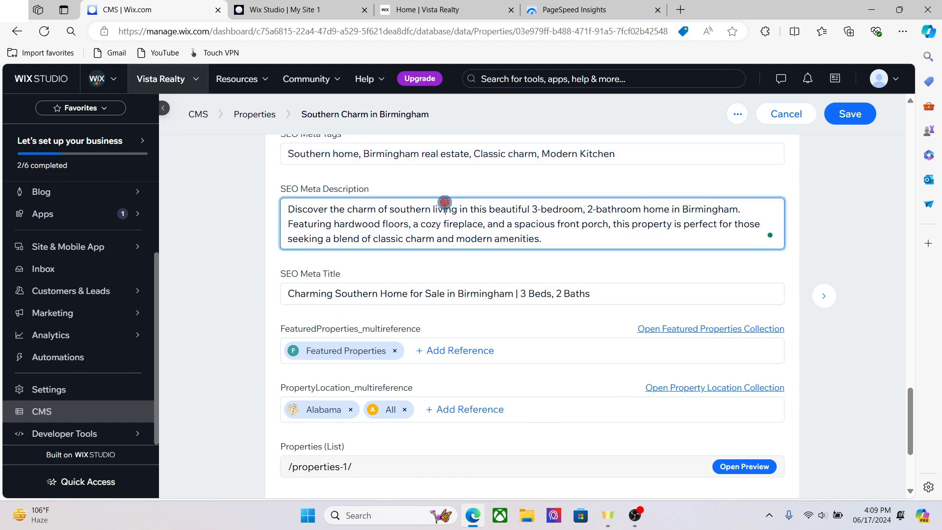
{"action": "left_click", "coordinate": [417, 293]}
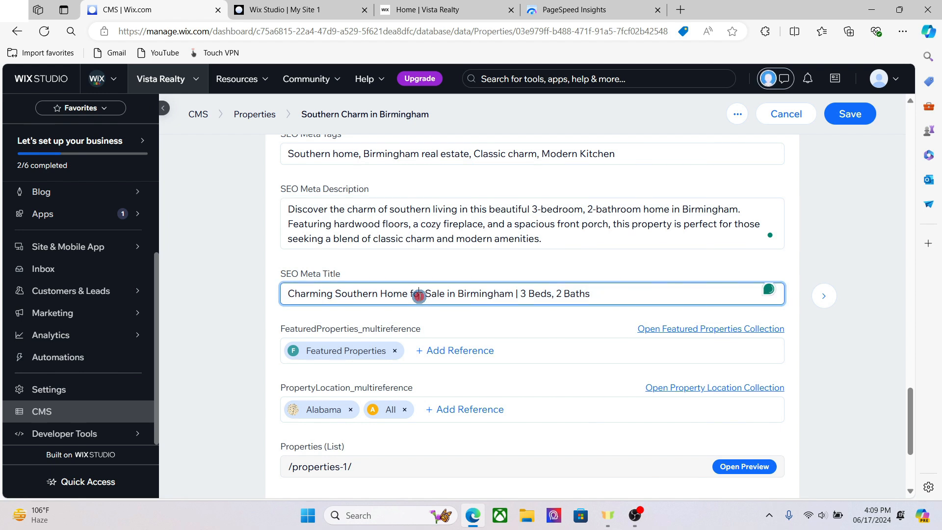
{"action": "left_click_drag", "start_coordinate": [907, 418], "coordinate": [908, 435]}
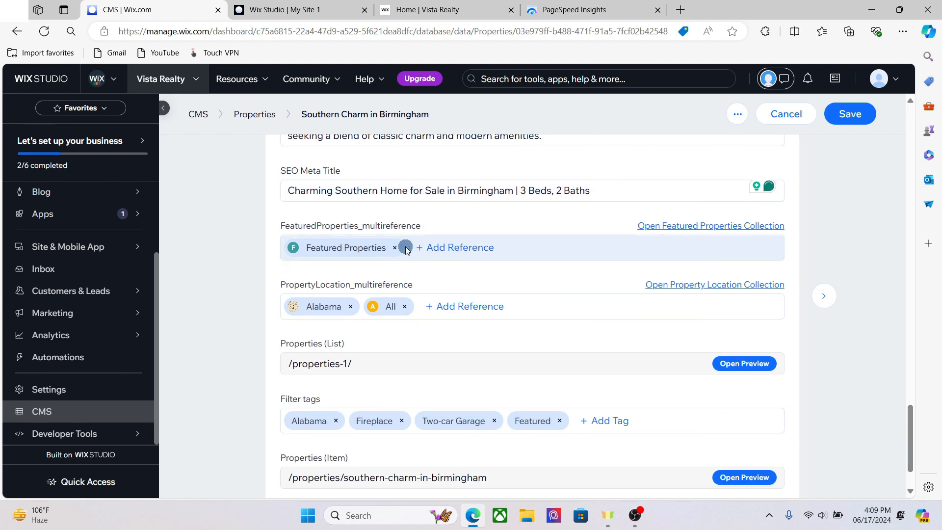
- Compare the live site's Featured Properties section with the CMS item's featured, location and properties list fields
{"action": "left_click", "coordinate": [427, 10]}
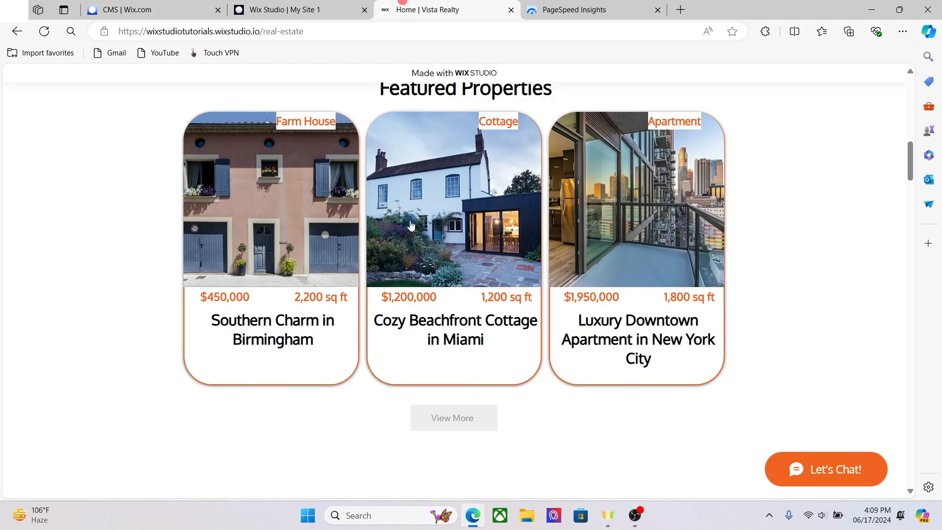
{"action": "left_click", "coordinate": [178, 5]}
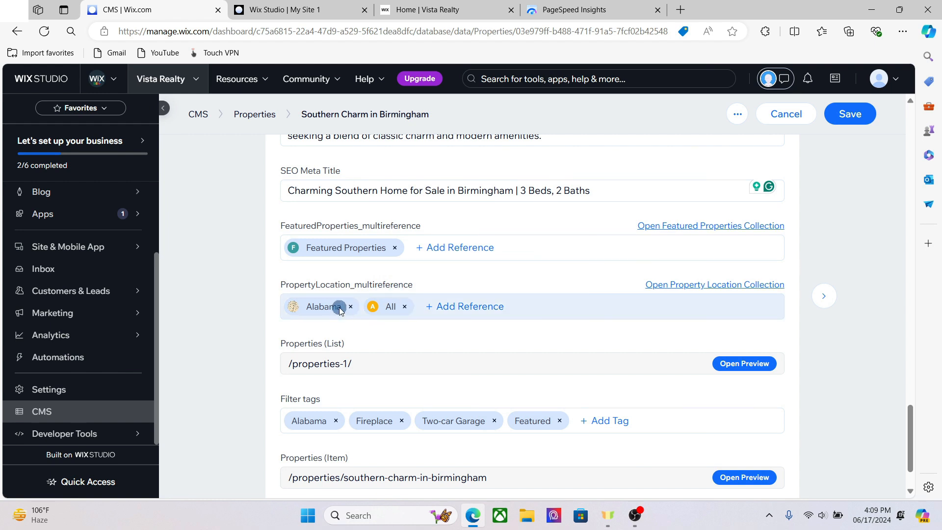
{"action": "mouse_move", "coordinate": [339, 360]}
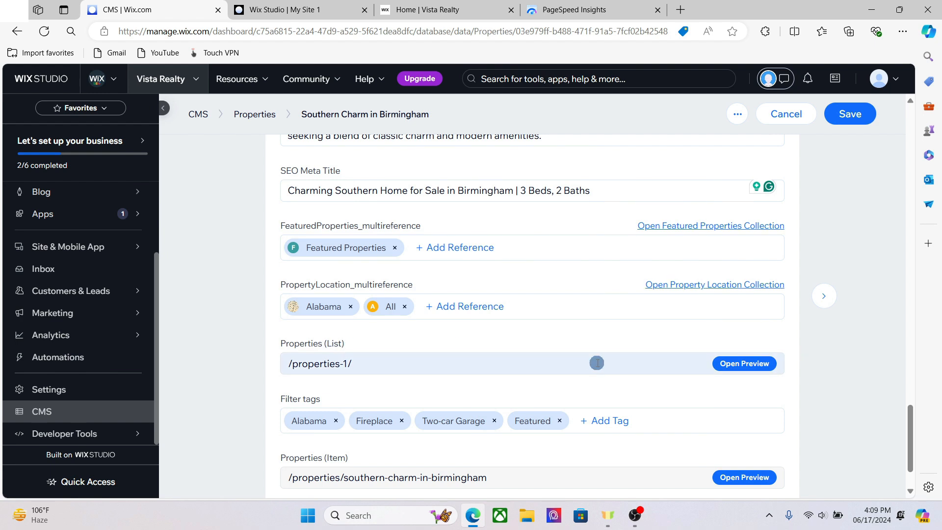
- Switch to the Wix Studio editor and open the page settings of the dynamic Properties (Item) page to view its collection and URL
{"action": "left_click", "coordinate": [303, 6]}
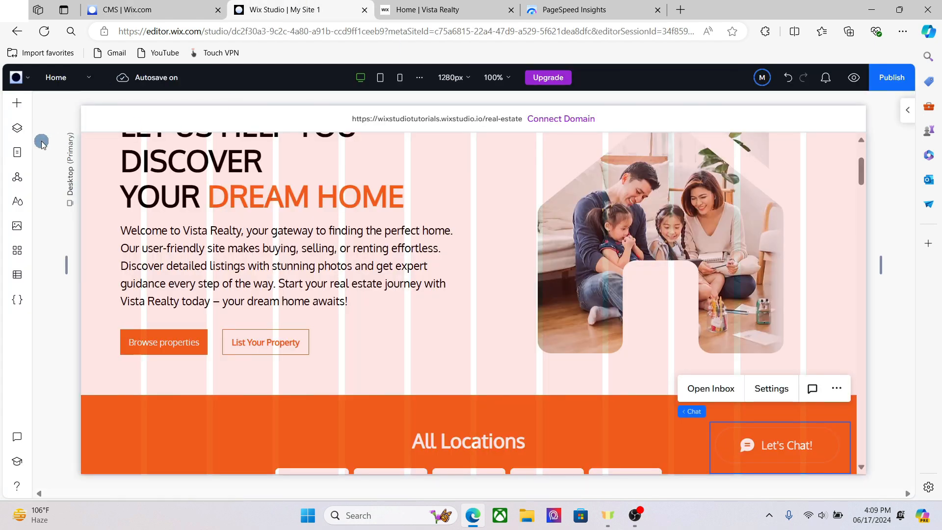
{"action": "left_click", "coordinate": [17, 153]}
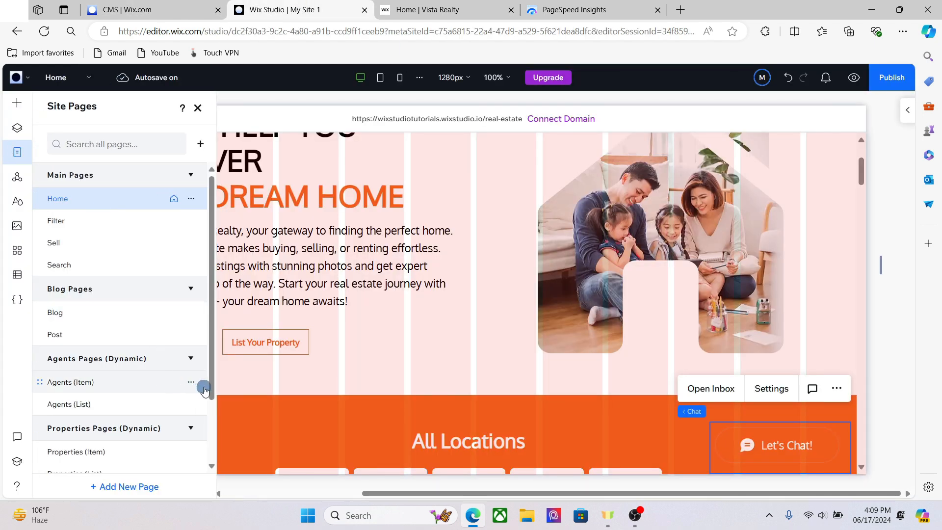
{"action": "left_click_drag", "start_coordinate": [210, 384], "coordinate": [208, 447]}
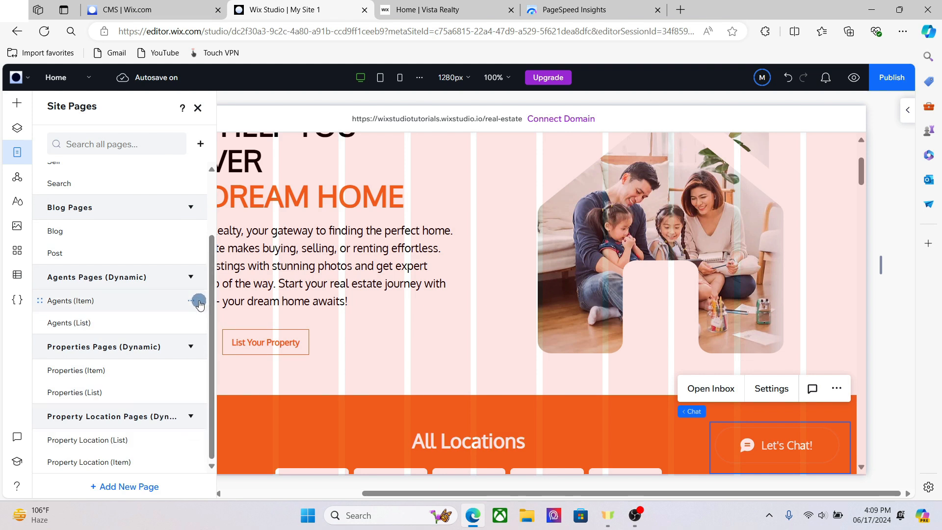
{"action": "left_click", "coordinate": [194, 370]}
{"action": "left_click", "coordinate": [251, 205]}
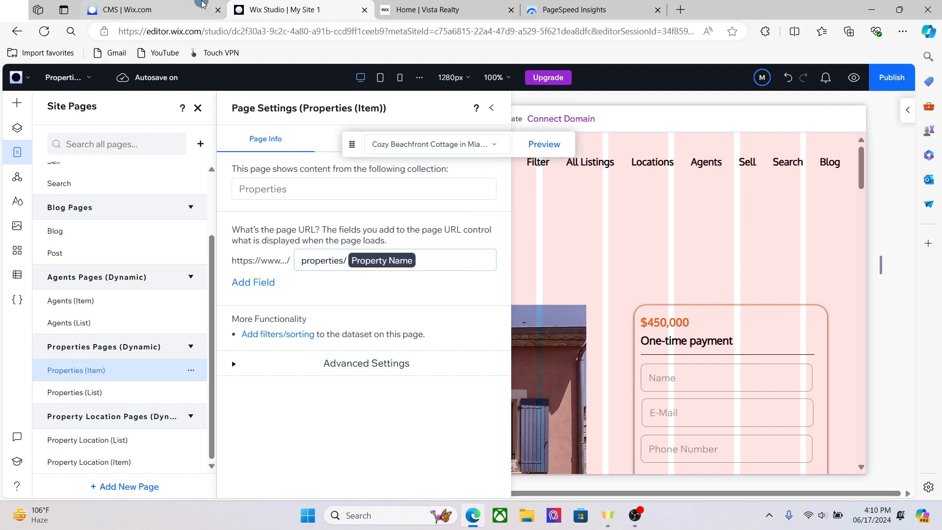
- Return to the Southern Charm in Birmingham item in the CMS and check its filter tags and Properties (Item) URL field
{"action": "key", "text": "ctrl+shift+Tab"}
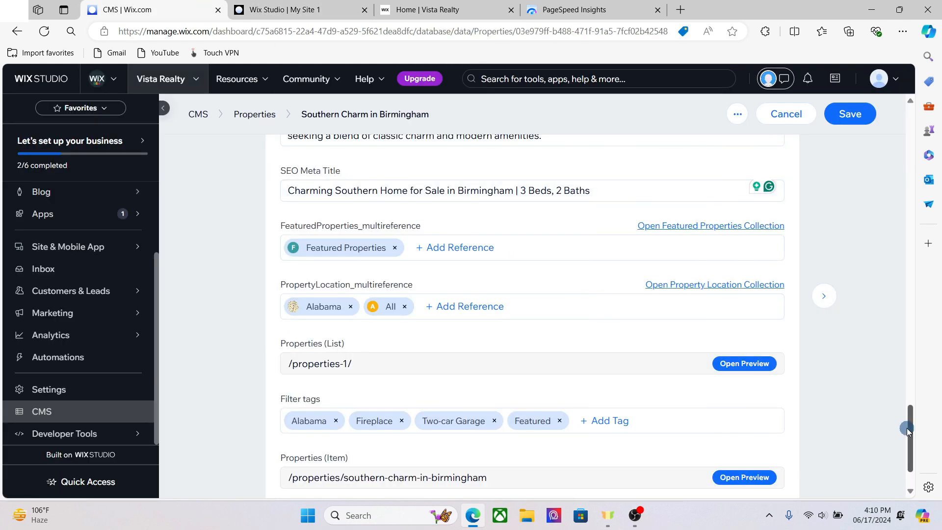
{"action": "left_click_drag", "start_coordinate": [910, 435], "coordinate": [903, 455]}
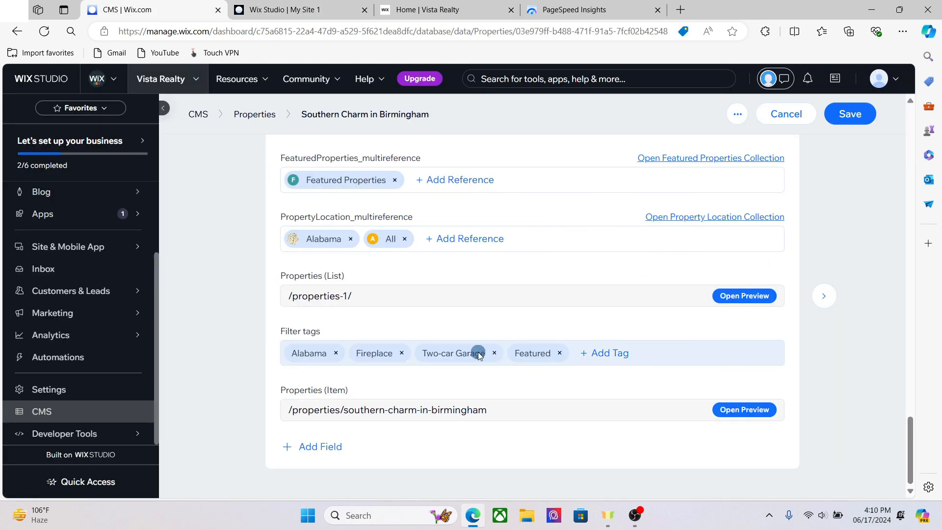
{"action": "mouse_move", "coordinate": [442, 411]}
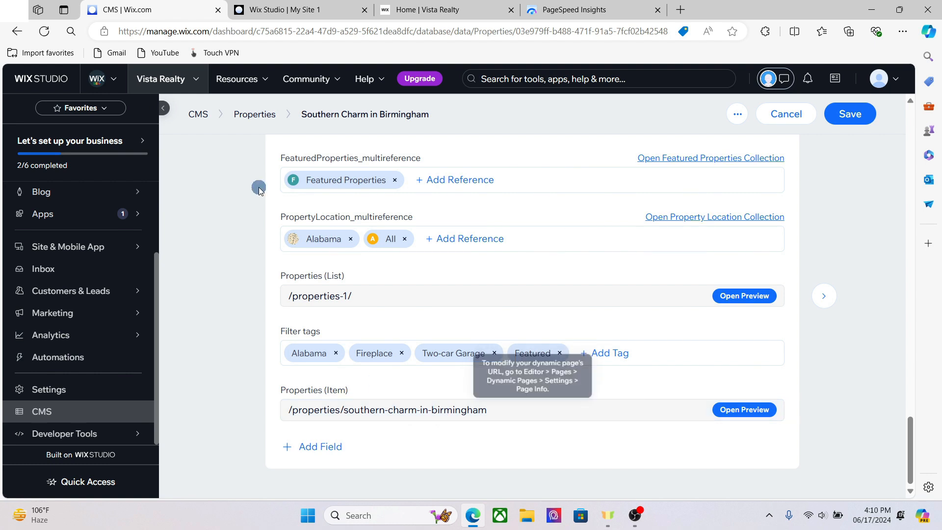
- Open the Filter Tags collection in the CMS and compare its entries with the tags on the live site's Filter page
{"action": "left_click", "coordinate": [194, 117]}
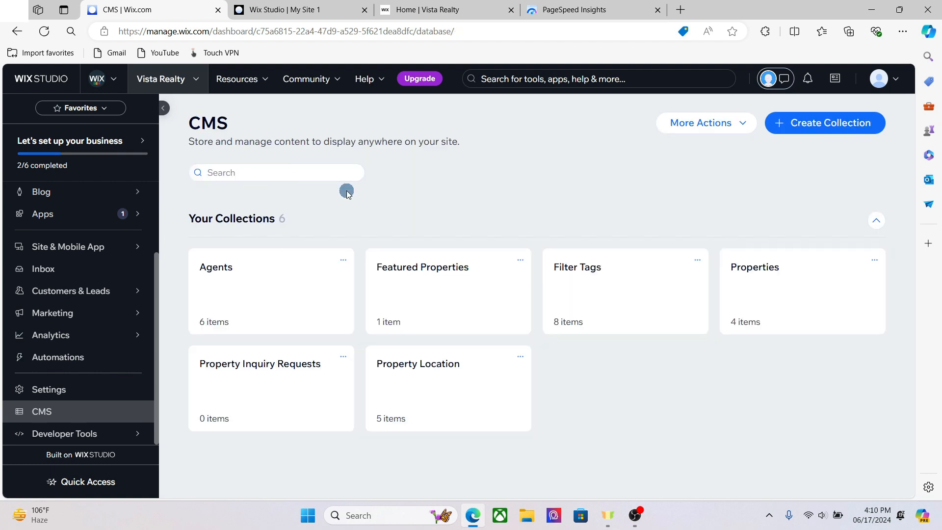
{"action": "left_click", "coordinate": [594, 306]}
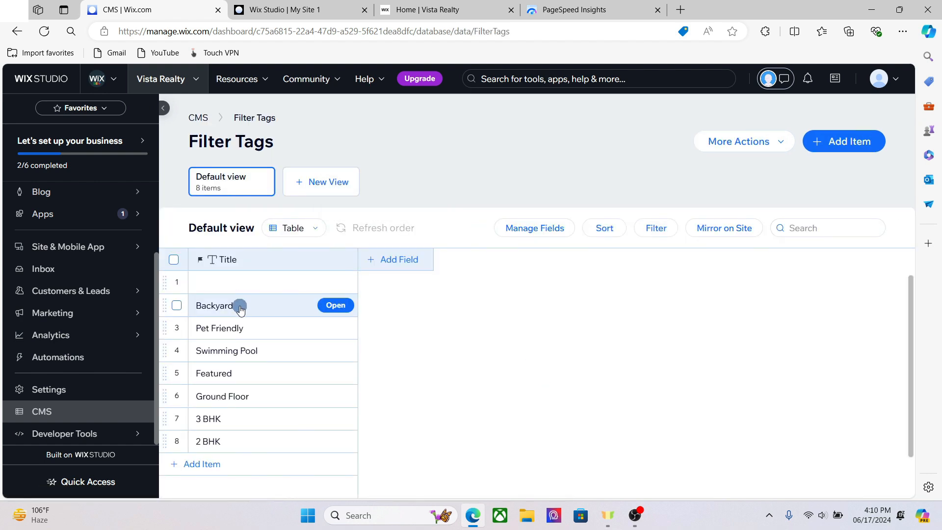
{"action": "left_click", "coordinate": [406, 4]}
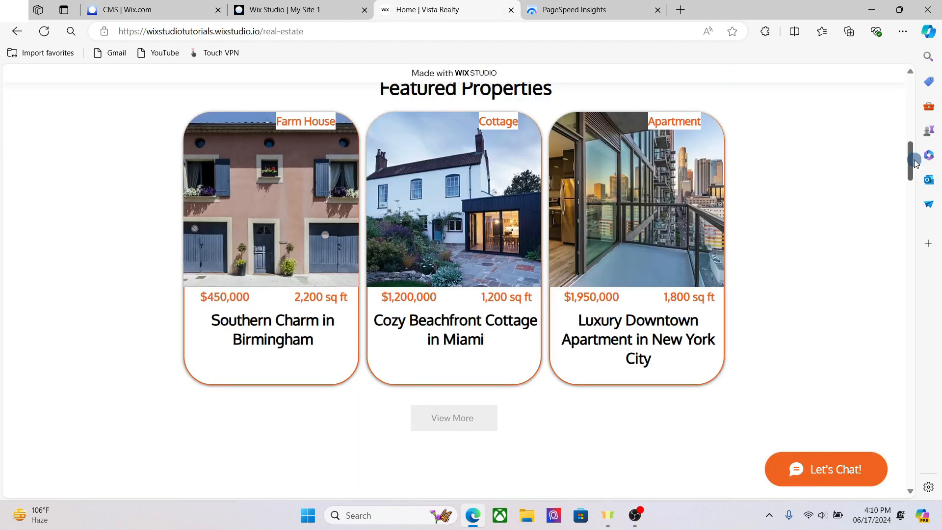
{"action": "left_click_drag", "start_coordinate": [910, 162], "coordinate": [902, 95]}
{"action": "left_click", "coordinate": [585, 113]}
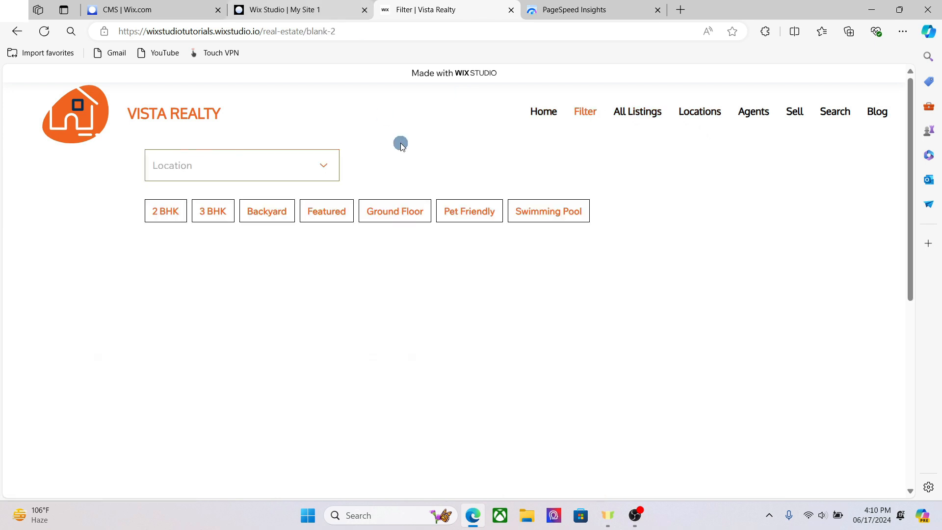
{"action": "left_click", "coordinate": [152, 10]}
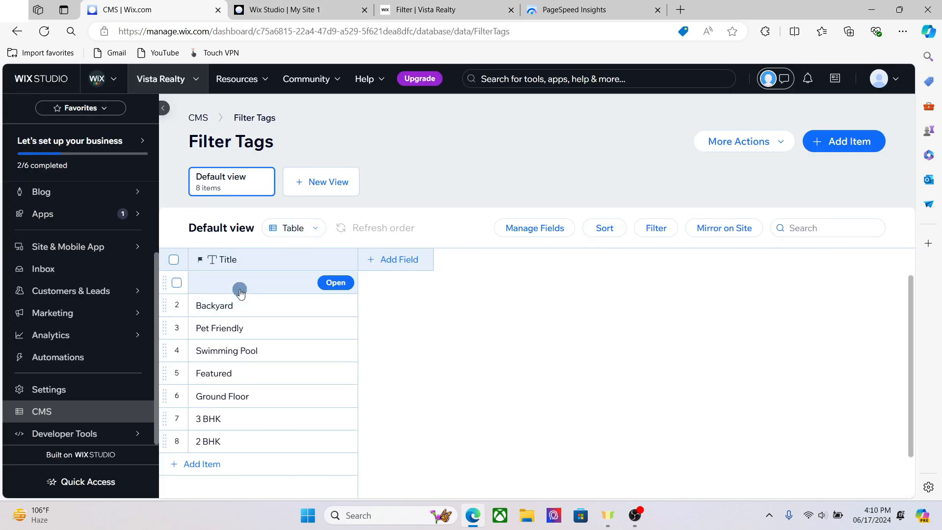
{"action": "left_click", "coordinate": [392, 10]}
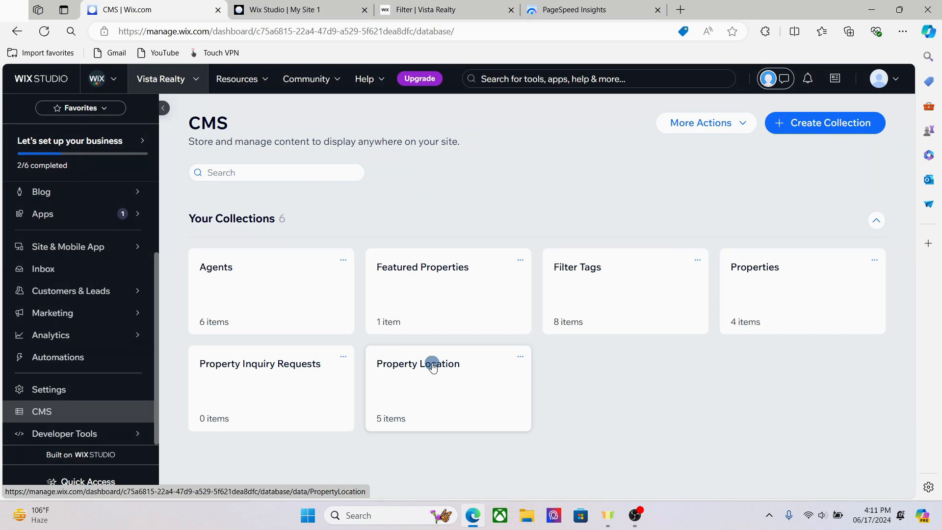
- Review the Property Location collection and its property references, and view the Agents collection
{"action": "left_click", "coordinate": [432, 365]}
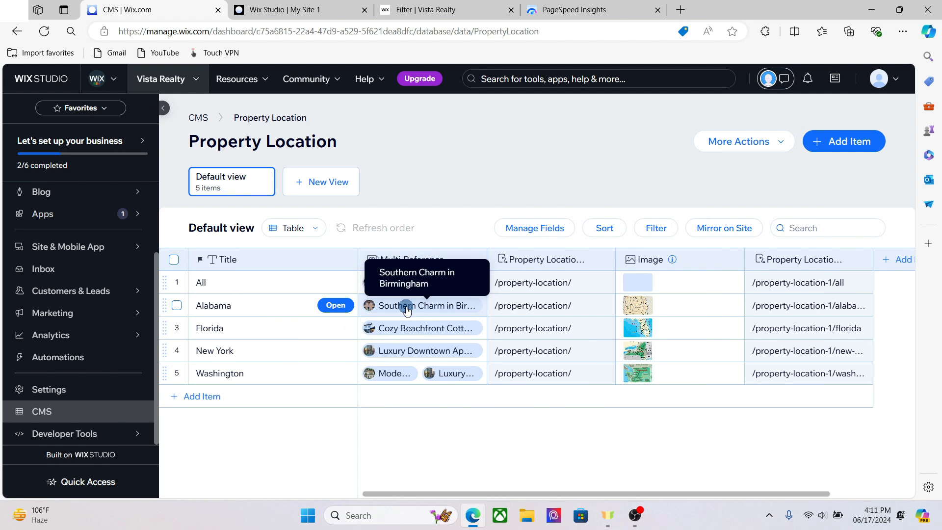
{"action": "key", "text": "alt+Left"}
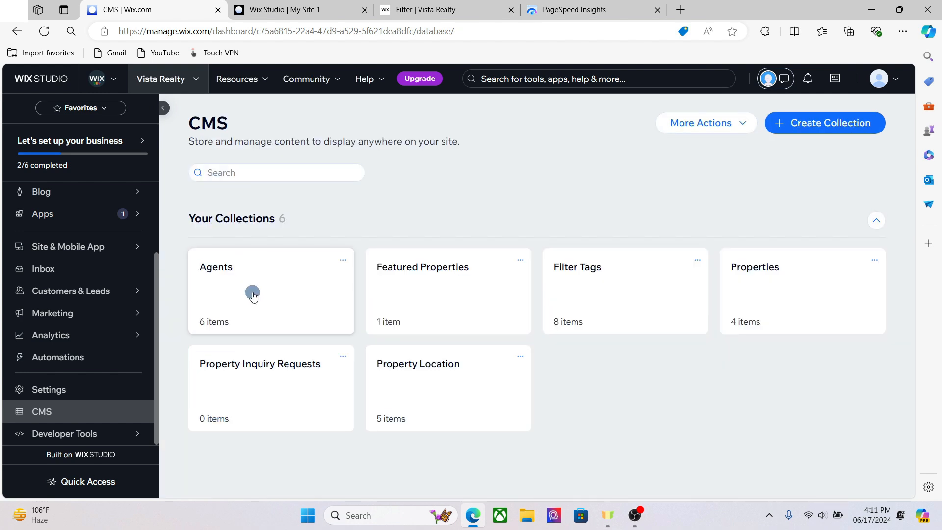
{"action": "left_click", "coordinate": [249, 296]}
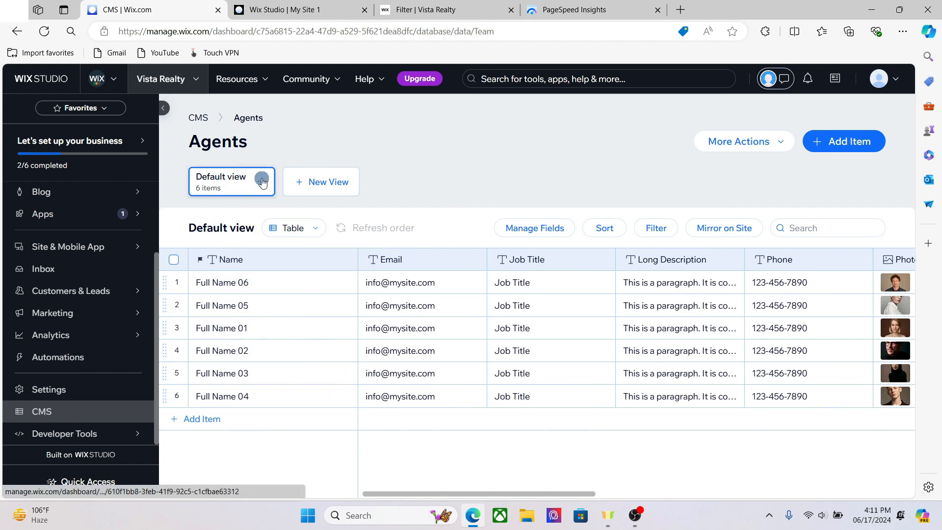
- Compare the live Cozy Beachfront Cottage page's inquiry form with the fields of the Property Inquiry Requests collection in the CMS
{"action": "left_click", "coordinate": [201, 123]}
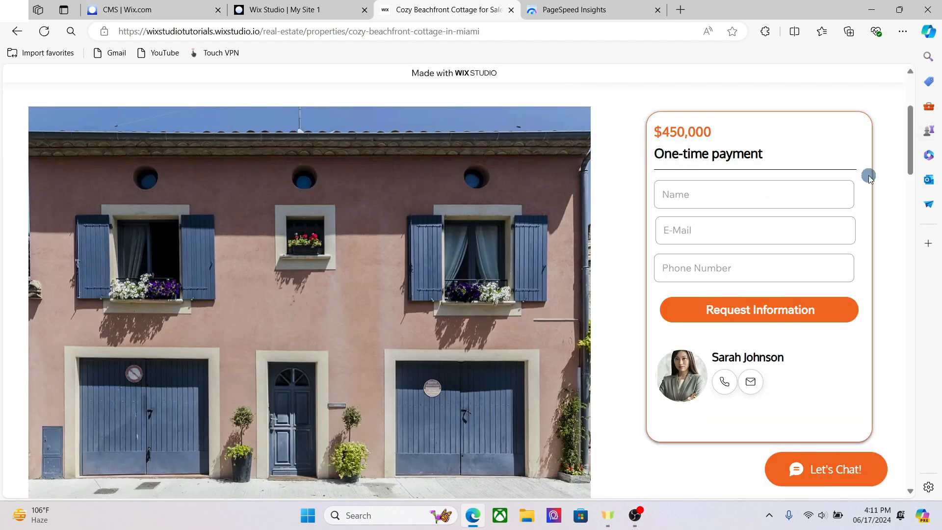
{"action": "left_click", "coordinate": [135, 9]}
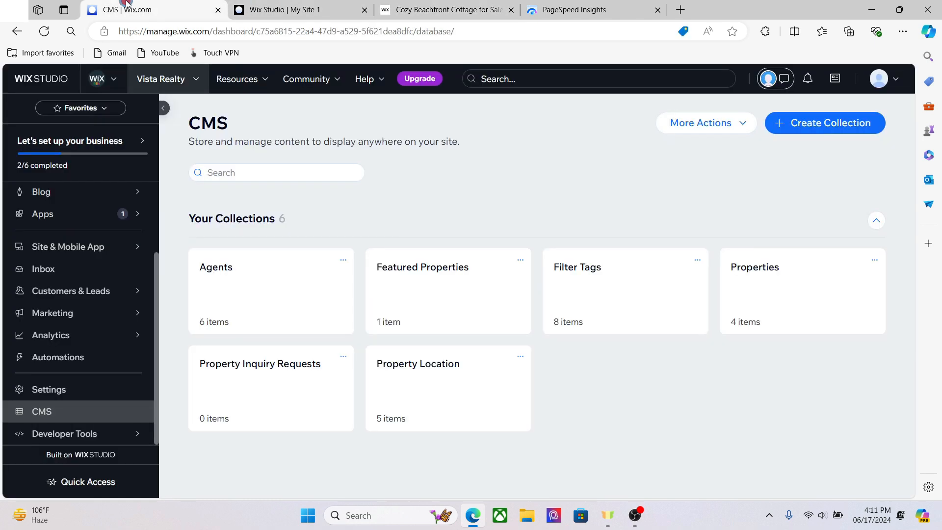
{"action": "left_click", "coordinate": [281, 365]}
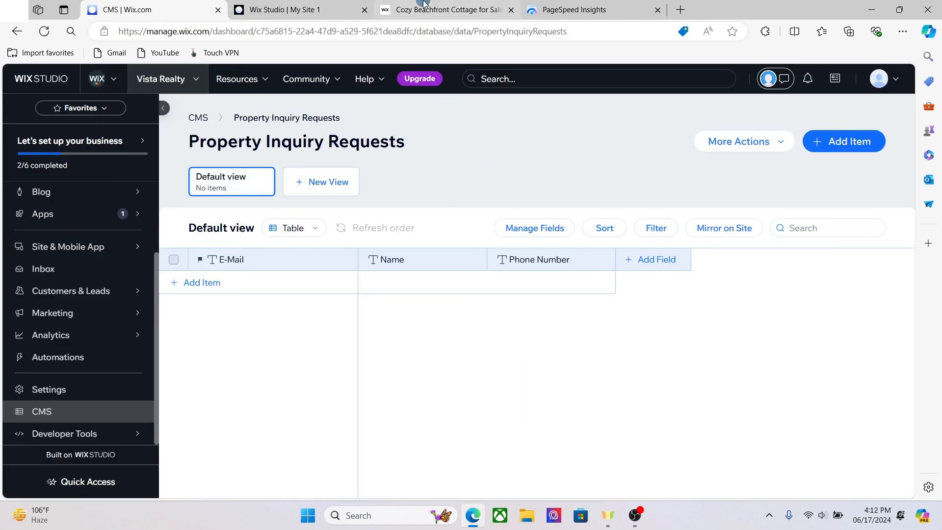
- Return to the Wix Studio editor and look over the Properties (Item) page layout on the canvas
{"action": "left_click", "coordinate": [312, 6]}
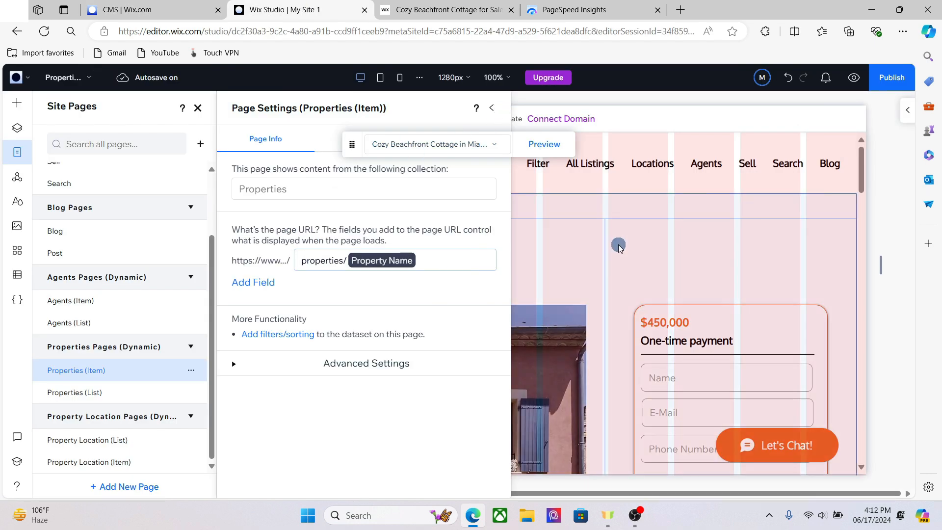
{"action": "left_click_drag", "start_coordinate": [861, 183], "coordinate": [859, 187]}
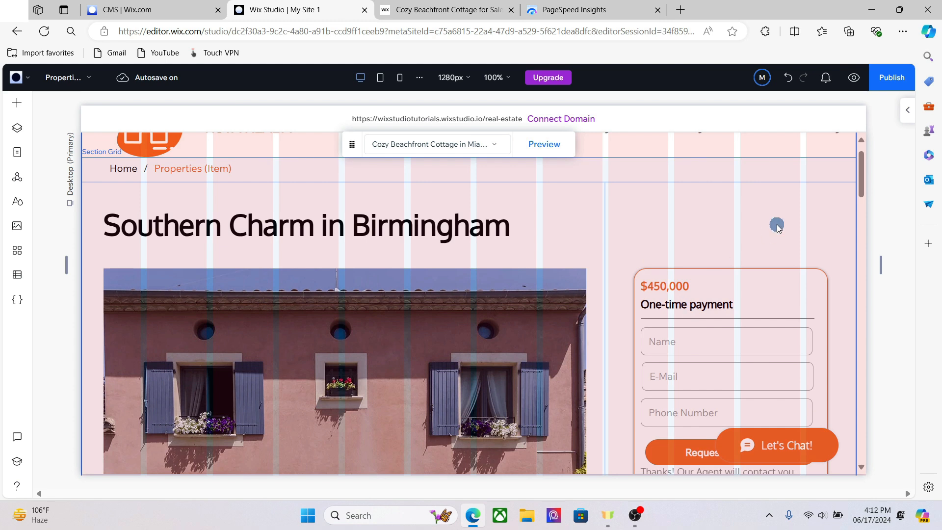
{"action": "left_click_drag", "start_coordinate": [860, 185], "coordinate": [700, 217]}
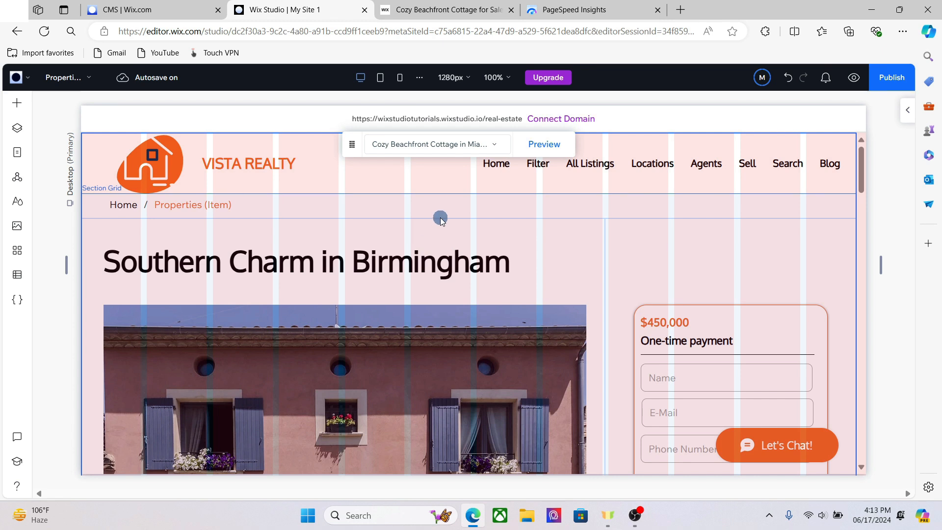
{"action": "mouse_move", "coordinate": [445, 211]}
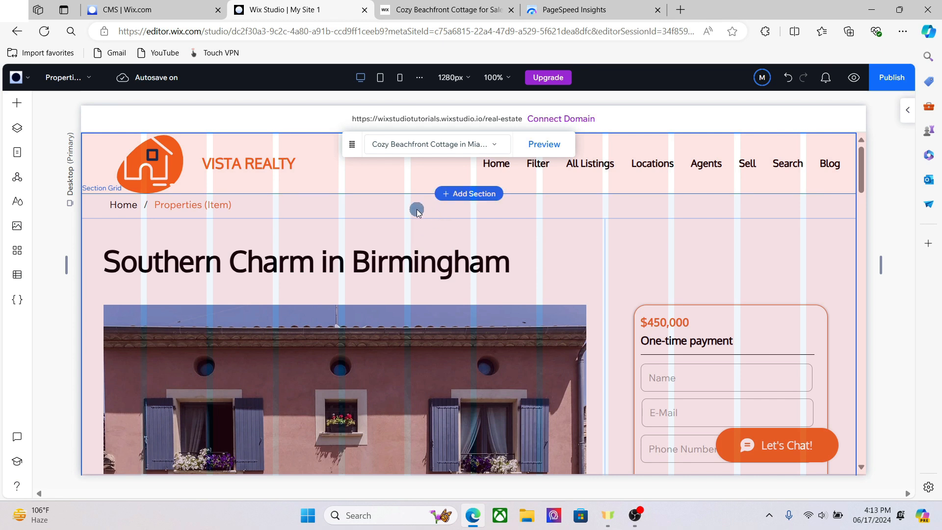